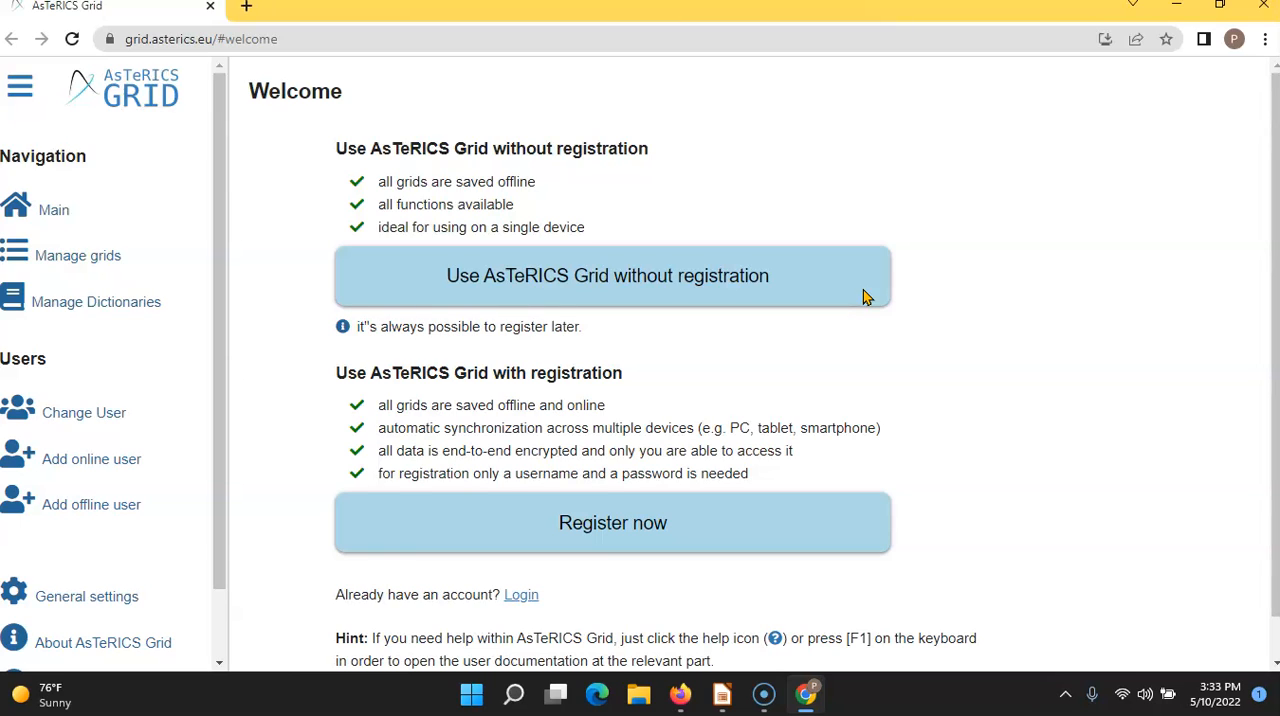
- Start using AsTeRICS Grid without registration and view the main grid briefly in fullscreen
{"action": "left_click", "coordinate": [843, 287]}
{"action": "left_click", "coordinate": [843, 287]}
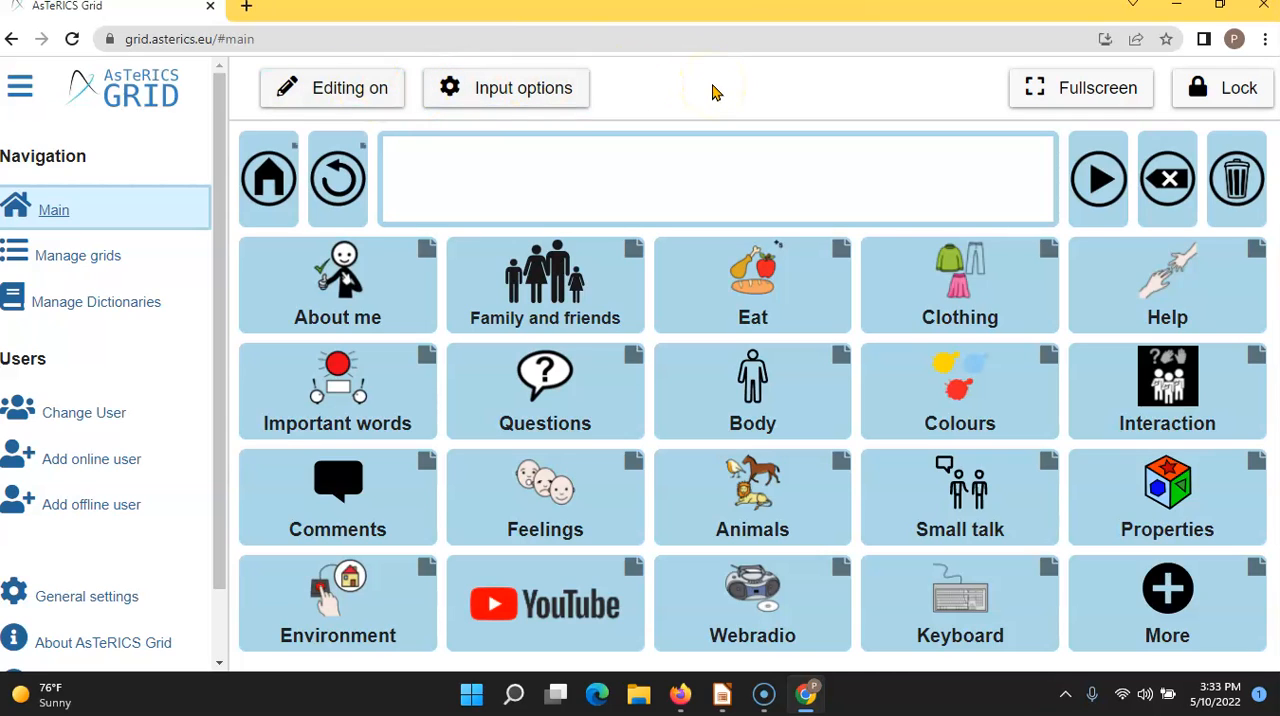
{"action": "left_click", "coordinate": [1022, 98]}
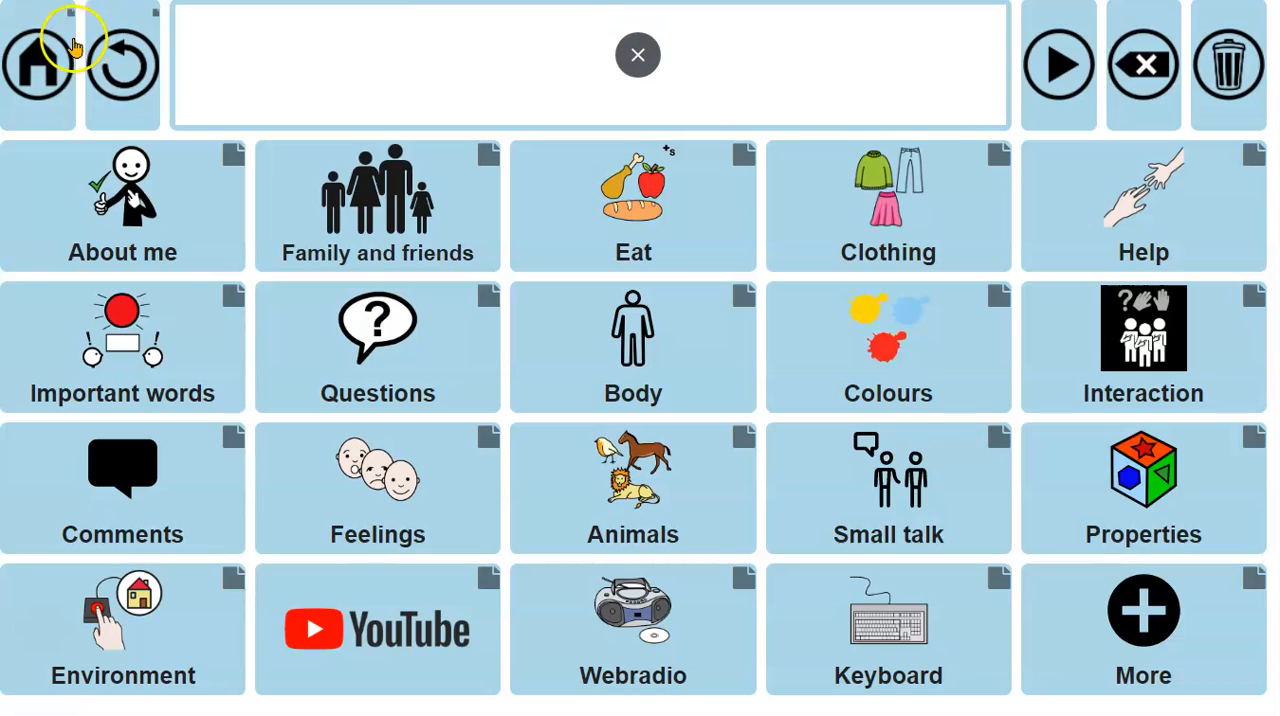
{"action": "left_click", "coordinate": [638, 55]}
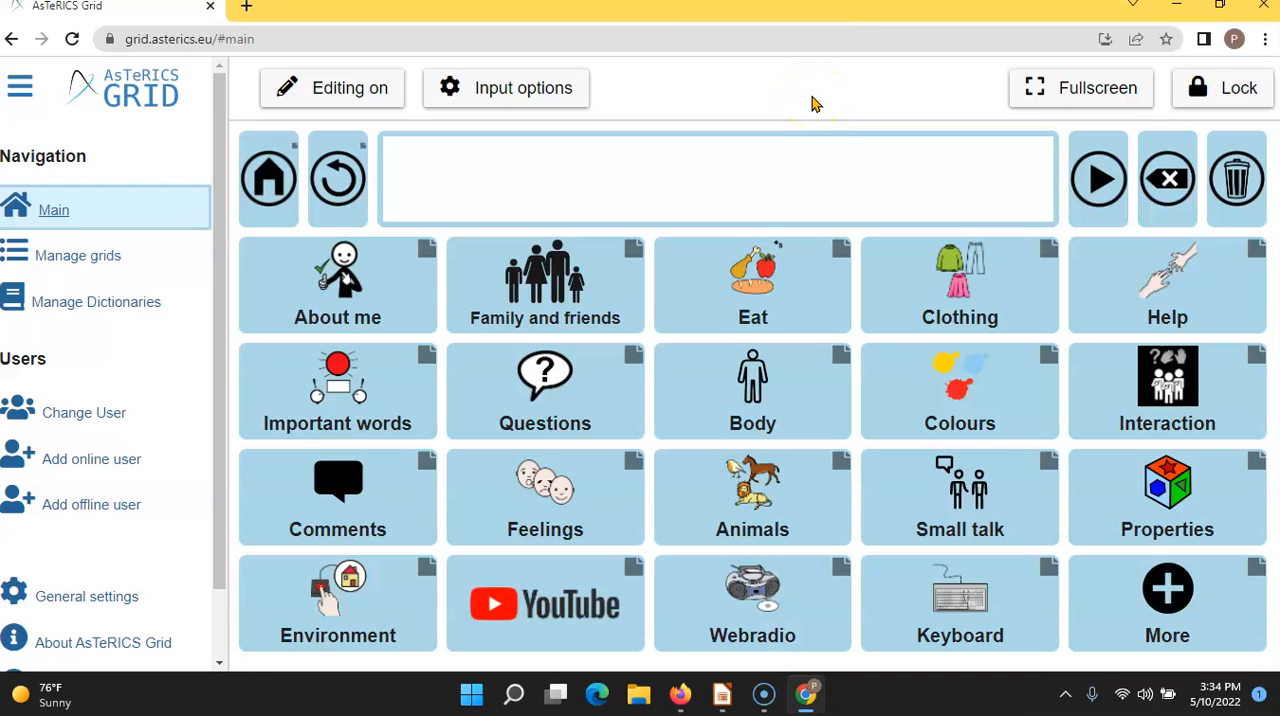
- Turn on editing for the main grid and open the Eat element for editing
{"action": "left_click", "coordinate": [370, 89]}
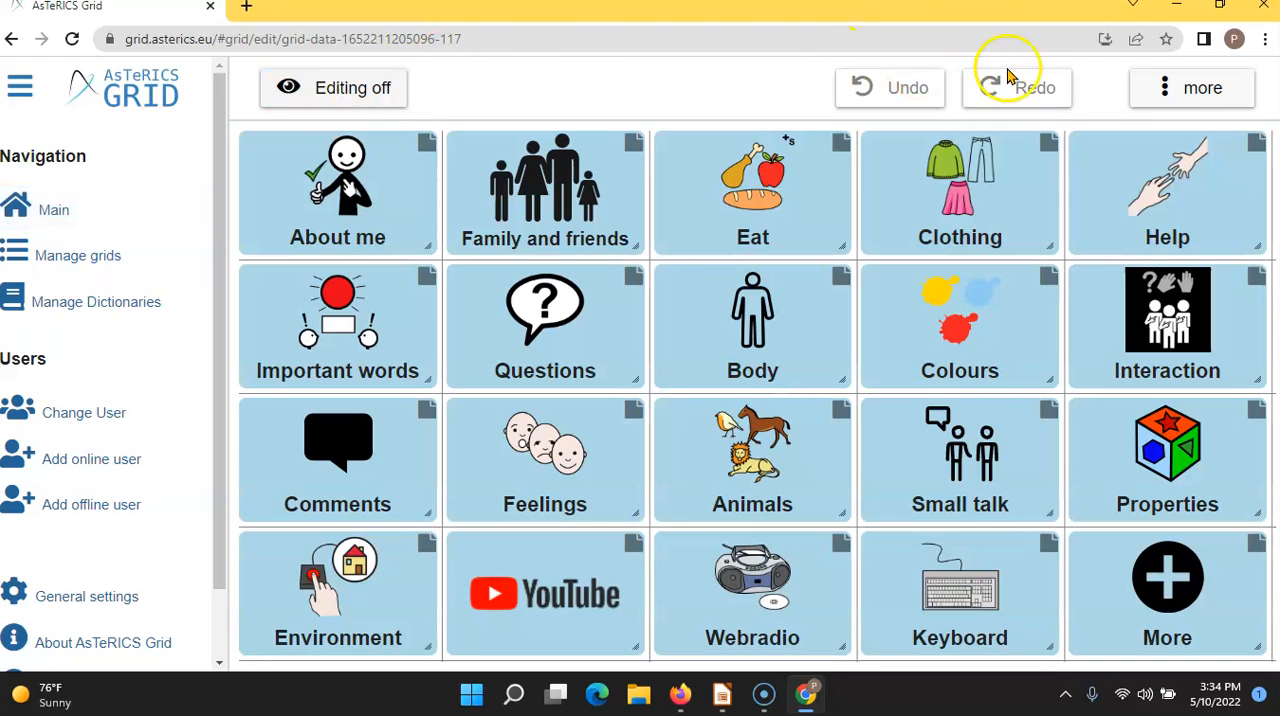
{"action": "left_click", "coordinate": [709, 213]}
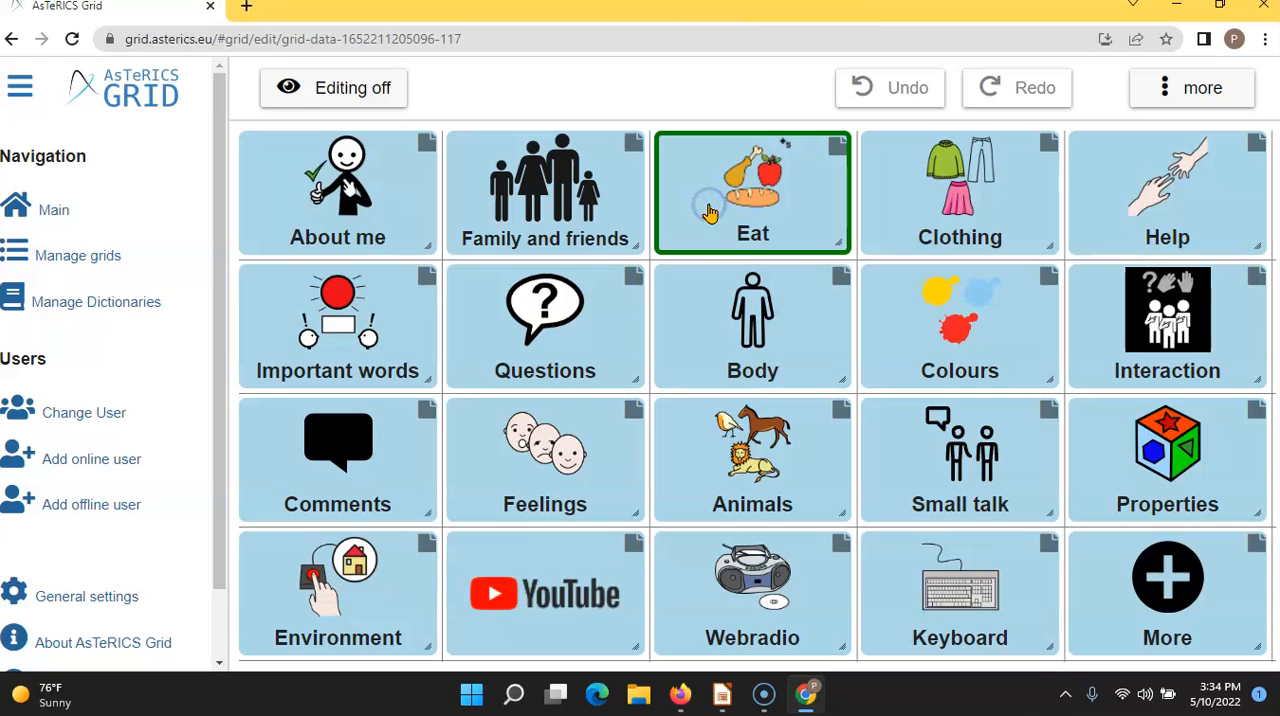
{"action": "left_click", "coordinate": [1170, 96]}
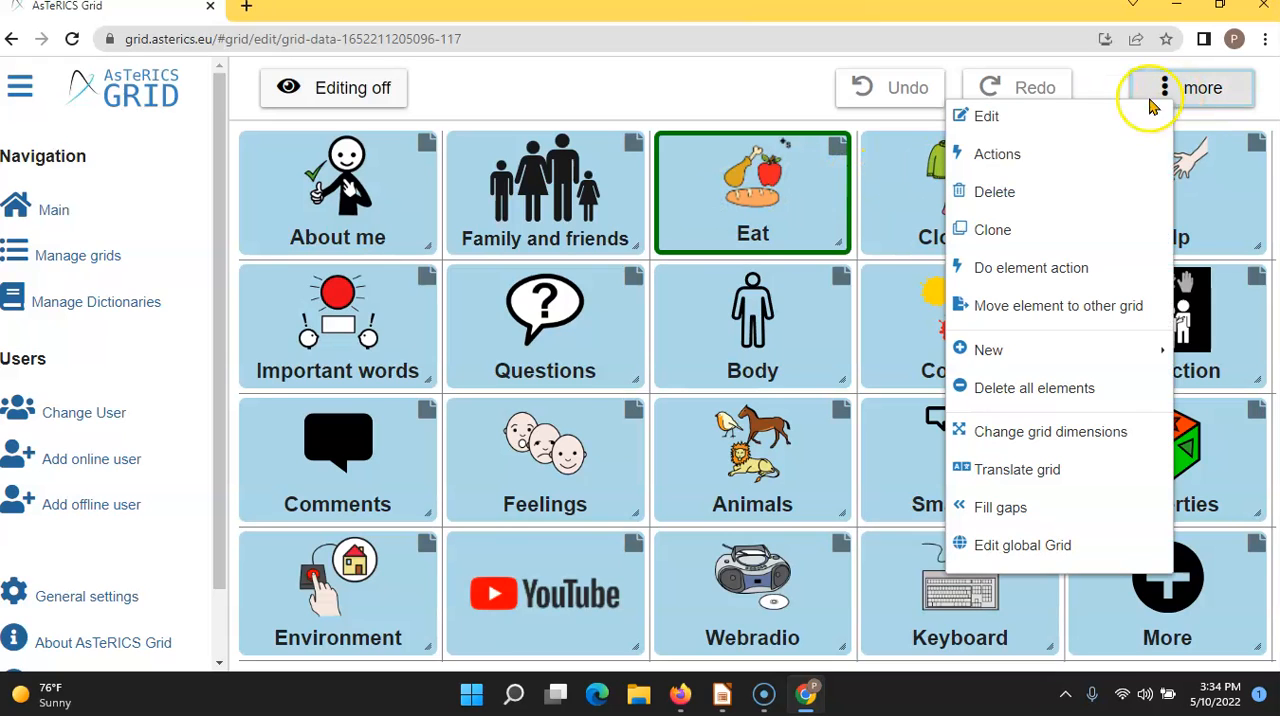
{"action": "left_click", "coordinate": [1037, 118]}
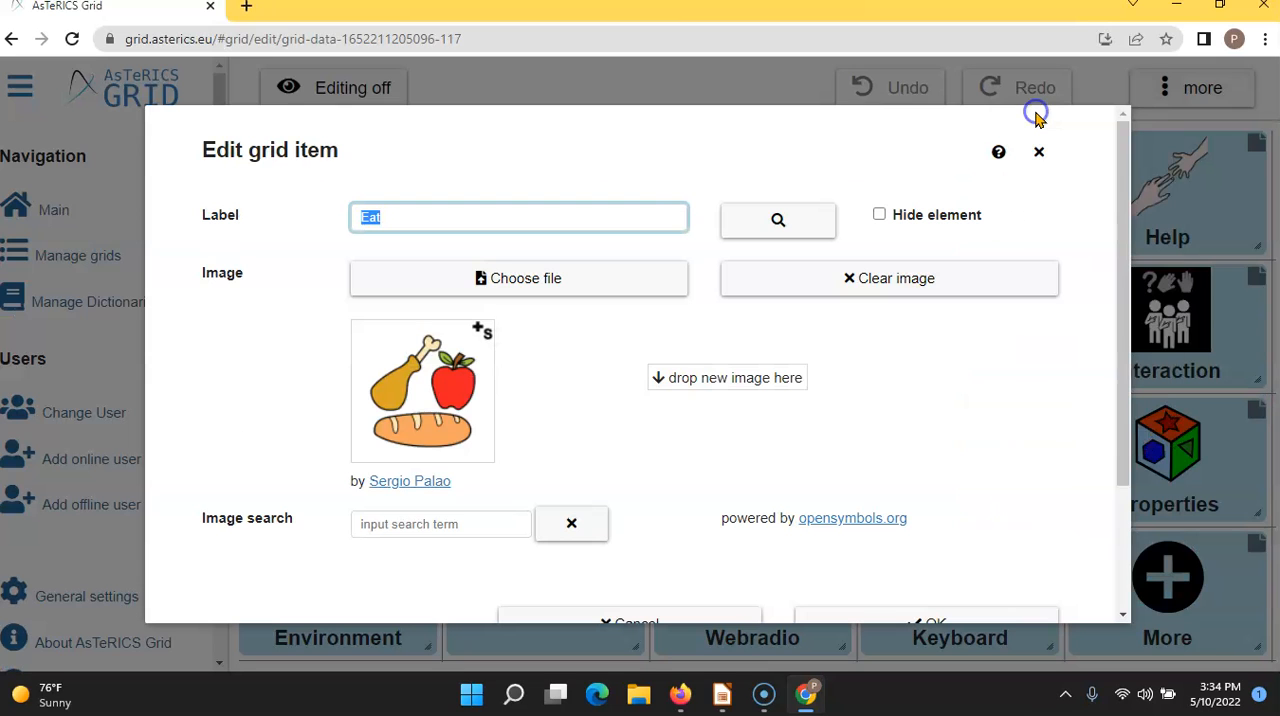
{"action": "left_click", "coordinate": [1043, 157]}
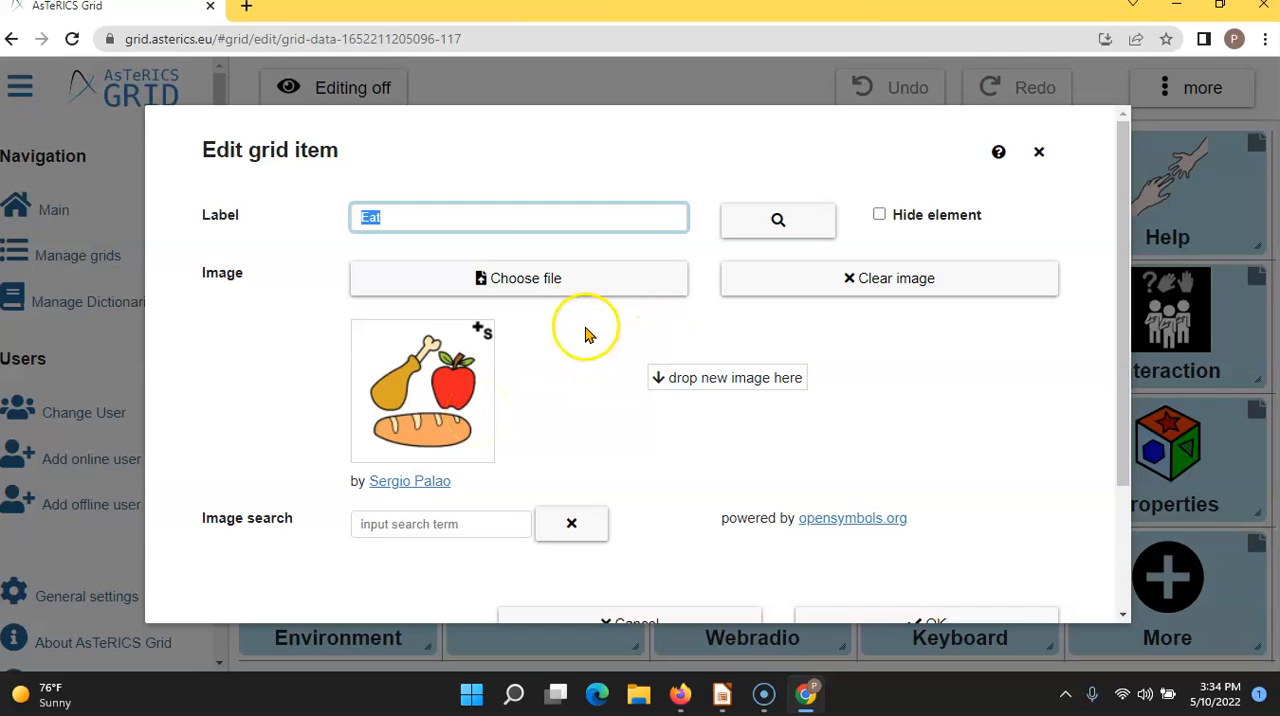
- Search symbol images using the label Eat and load more results twice to examine the available pictures
{"action": "left_click", "coordinate": [779, 221]}
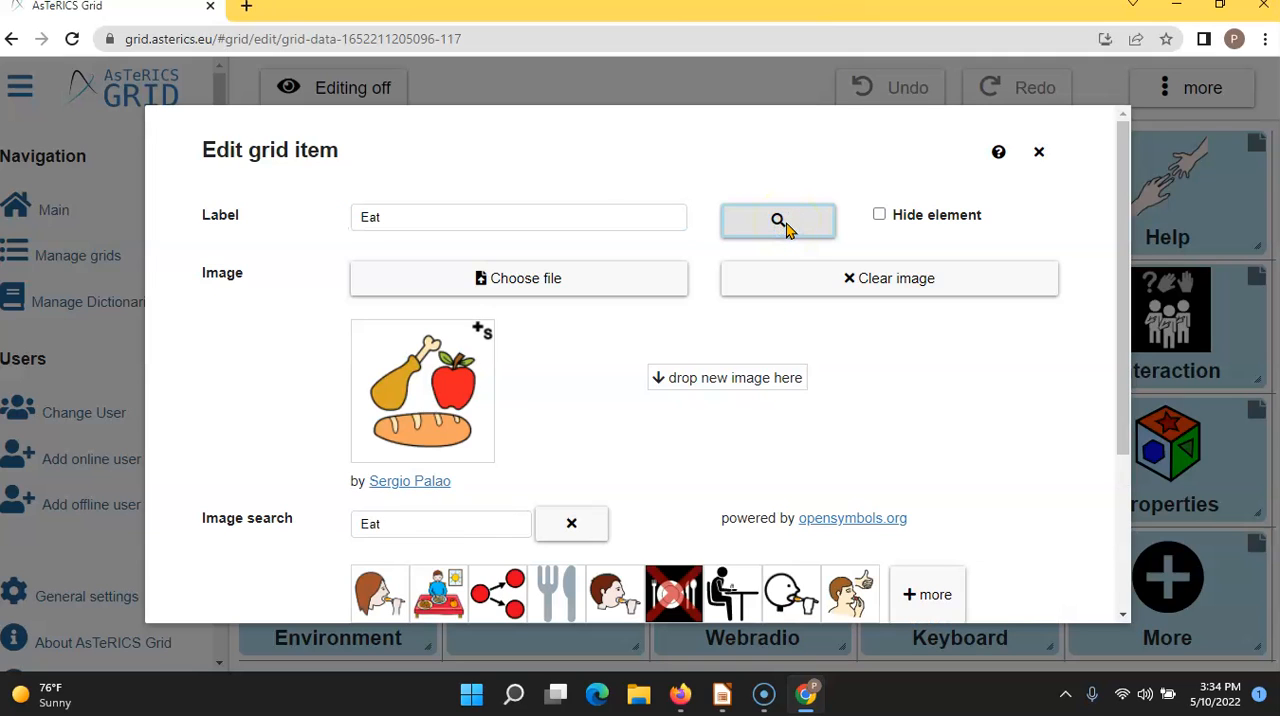
{"action": "left_click_drag", "start_coordinate": [1119, 327], "coordinate": [1120, 394]}
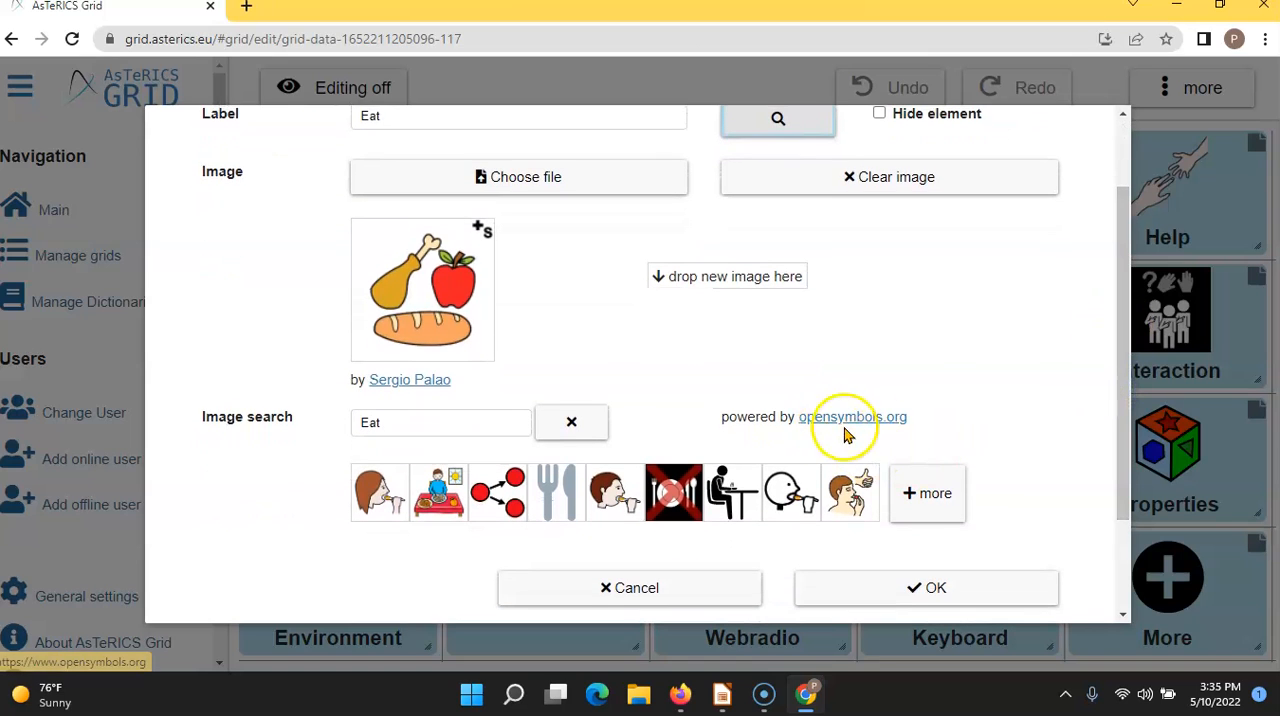
{"action": "left_click_drag", "start_coordinate": [1122, 365], "coordinate": [1110, 388]}
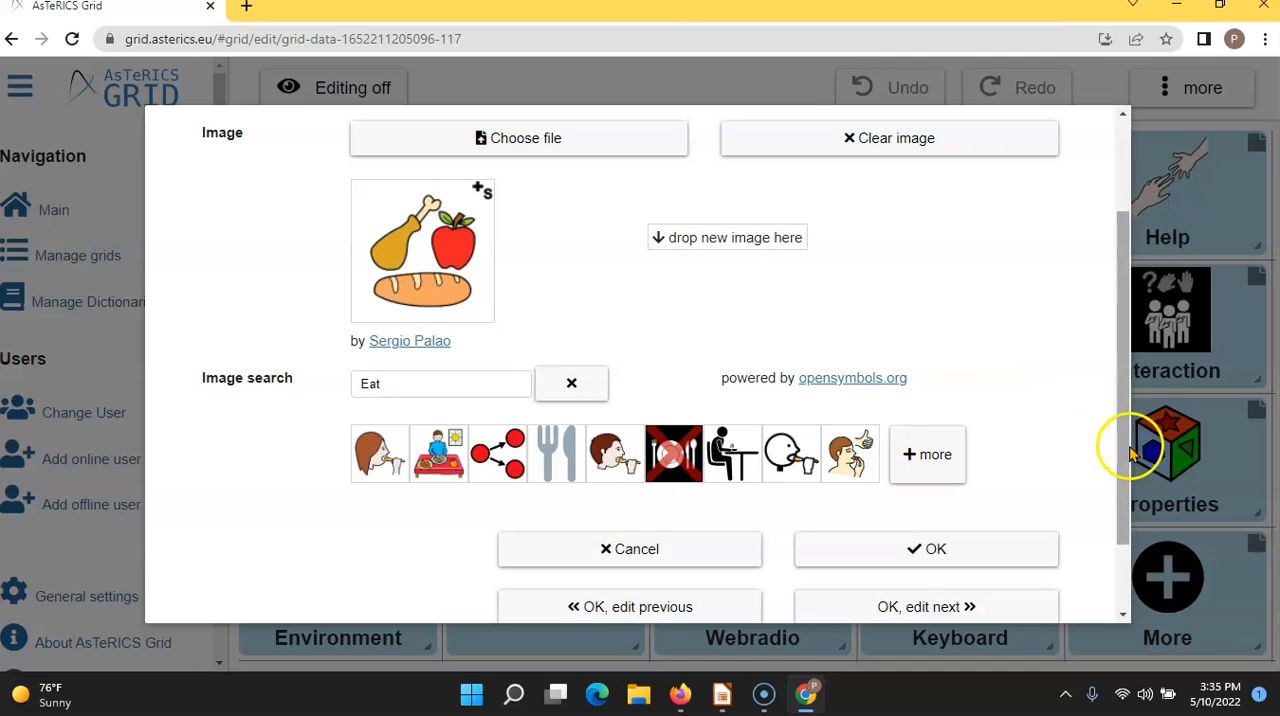
{"action": "left_click_drag", "start_coordinate": [1127, 455], "coordinate": [1114, 323]}
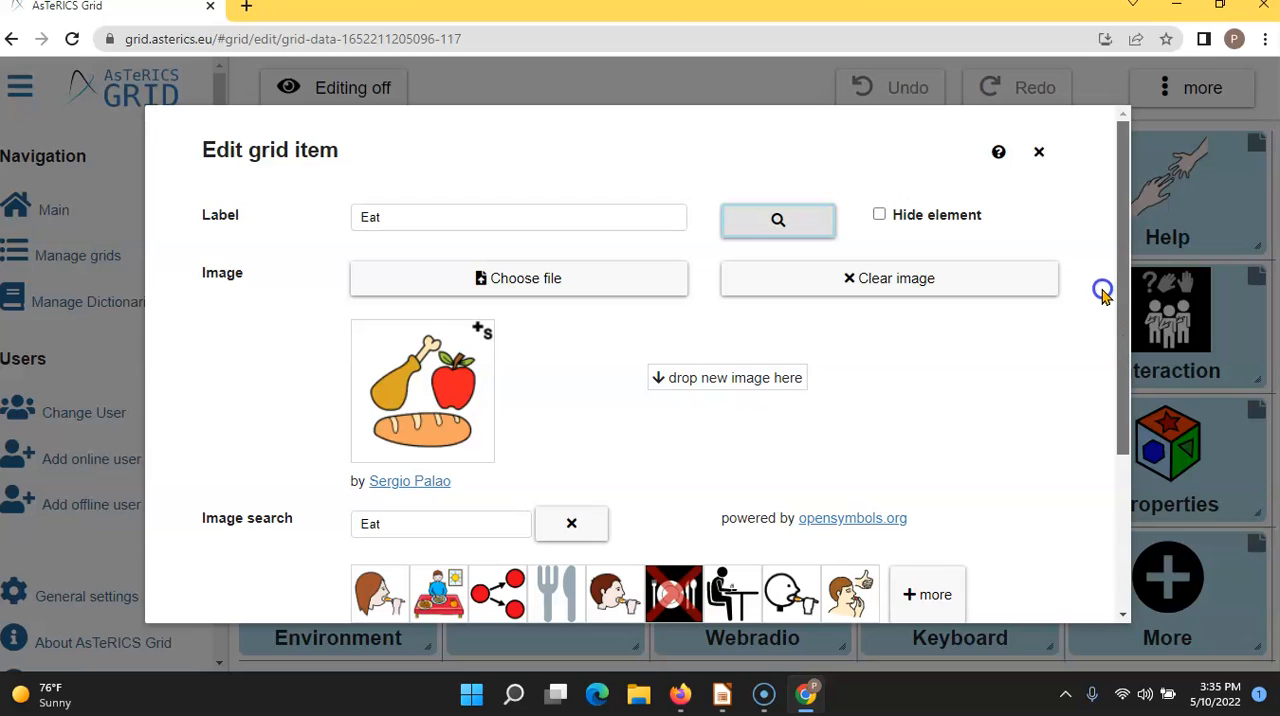
{"action": "left_click", "coordinate": [406, 528]}
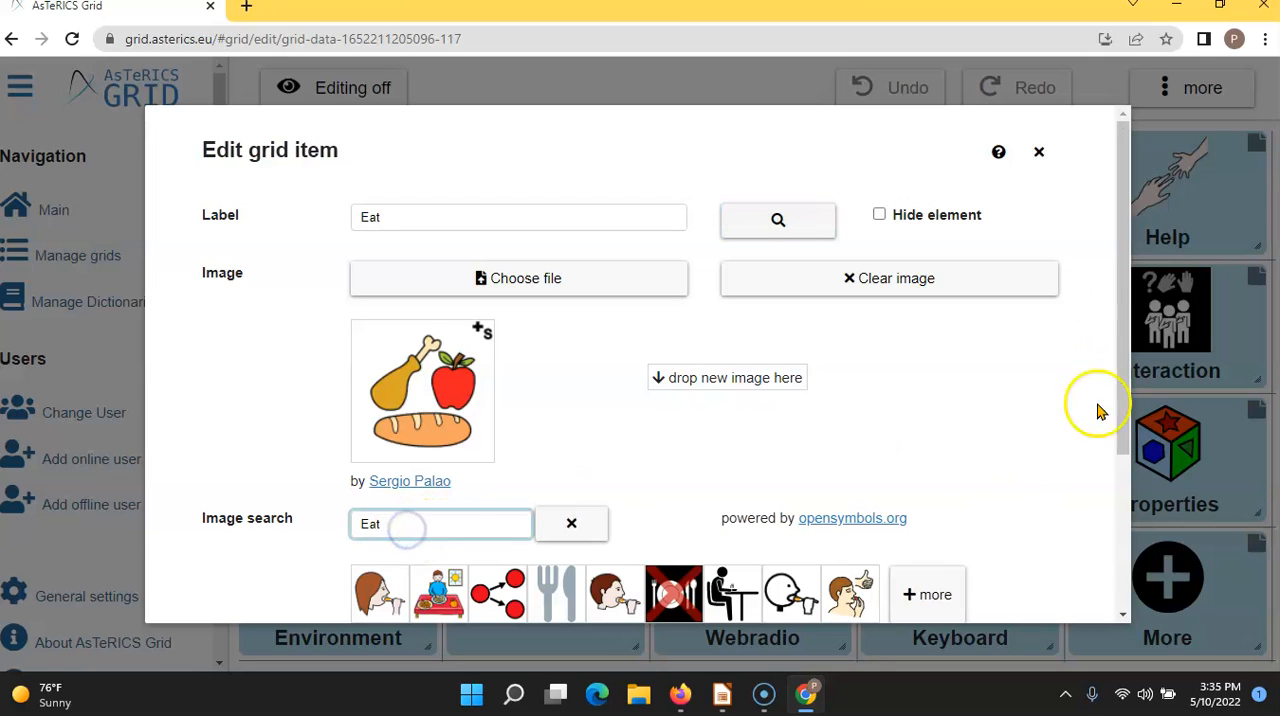
{"action": "left_click_drag", "start_coordinate": [1123, 362], "coordinate": [1121, 458]}
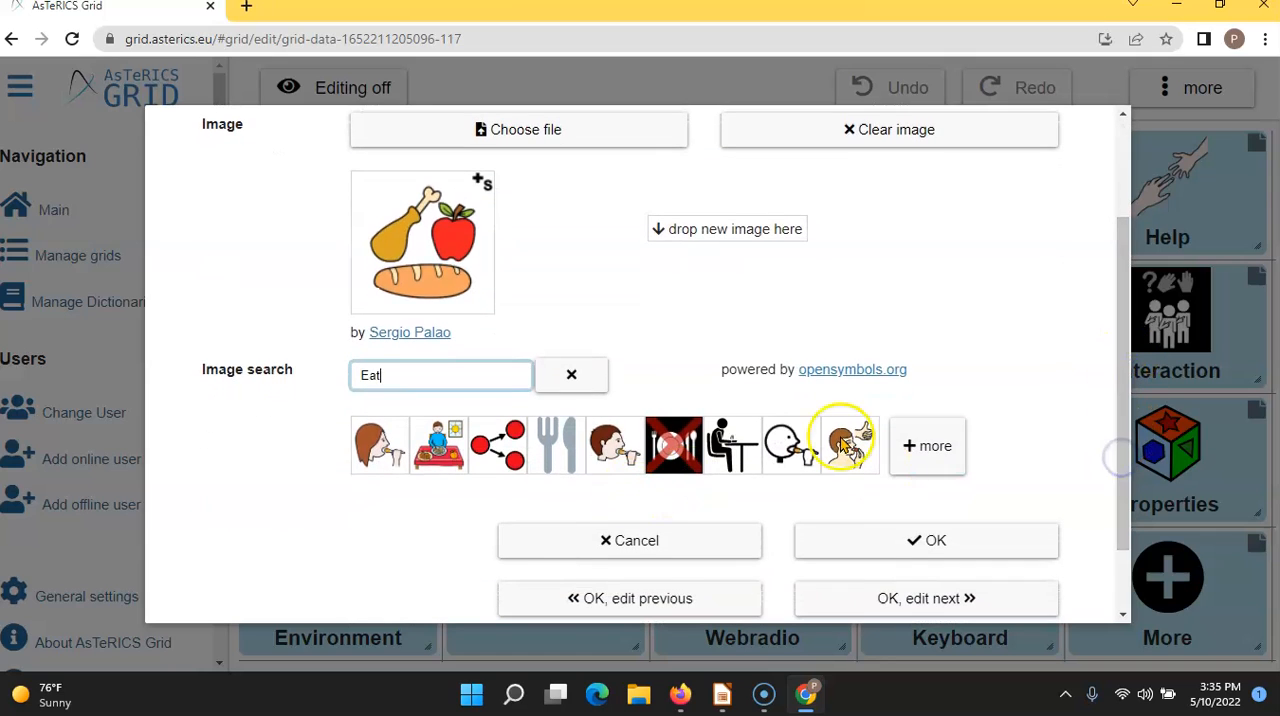
{"action": "left_click", "coordinate": [935, 450]}
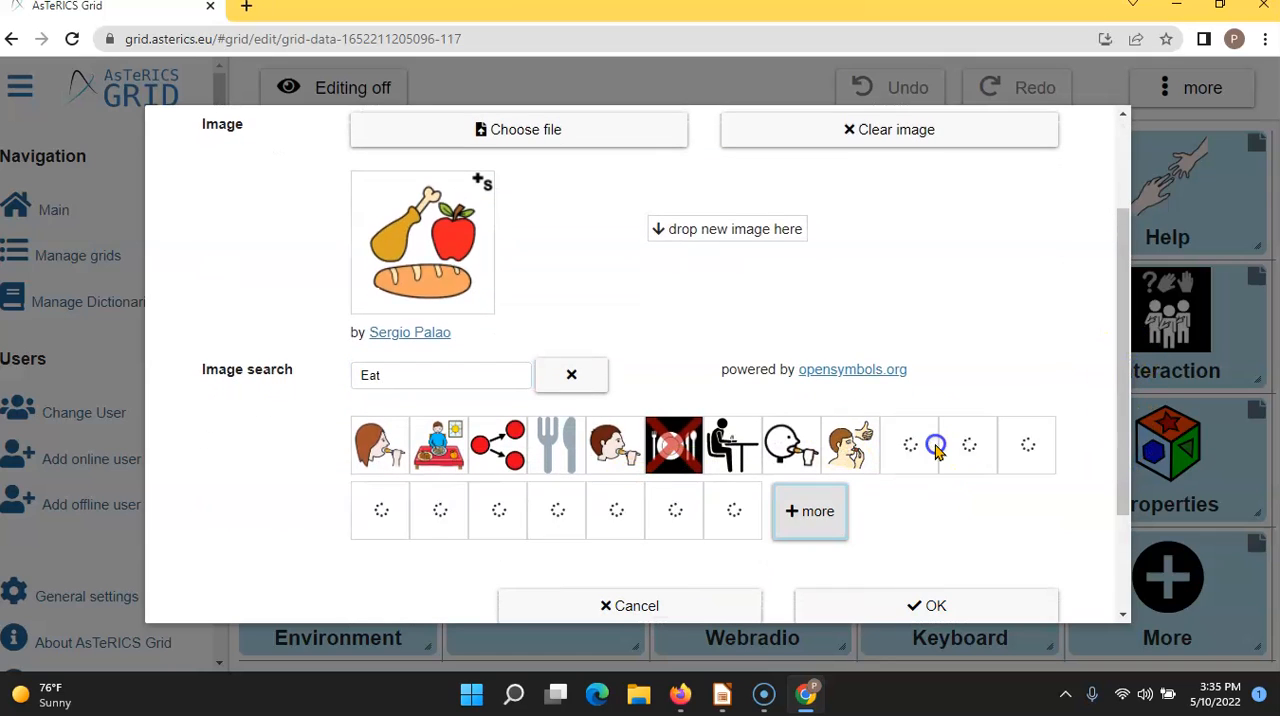
{"action": "left_click", "coordinate": [812, 515]}
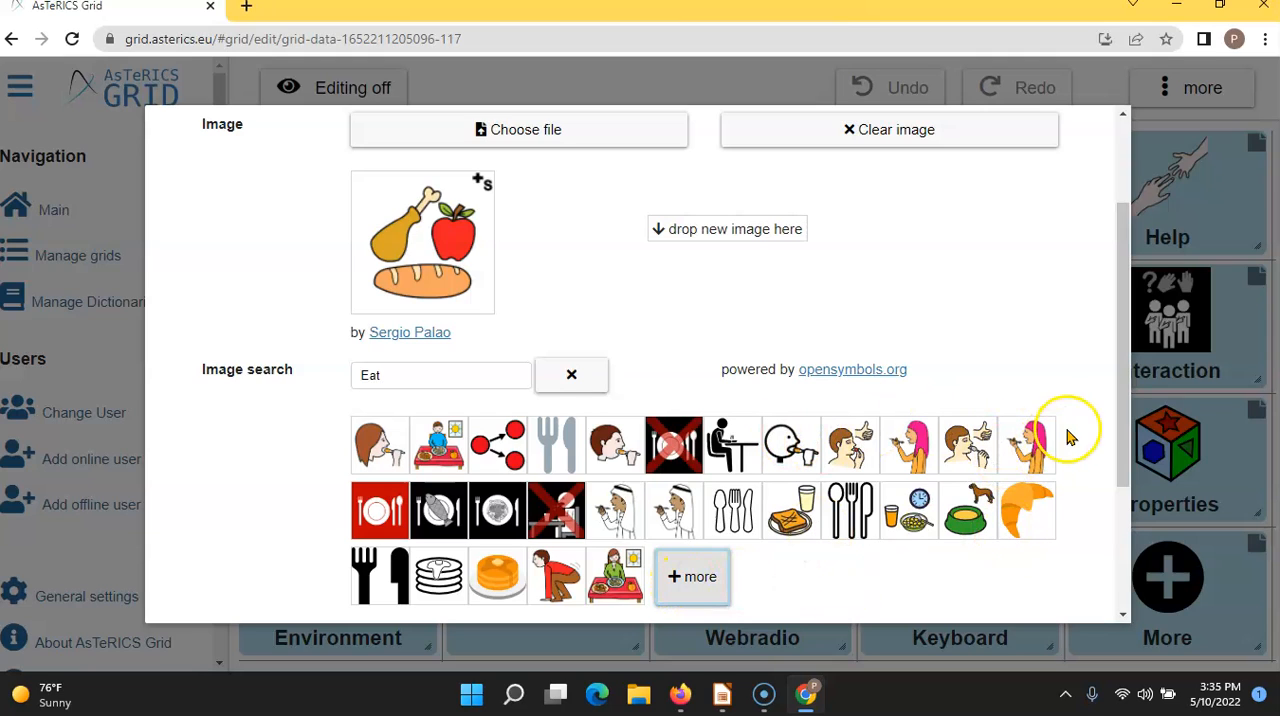
- Search the images for "lunch" and choose the sandwich, apple and juice picture for the Eat element
{"action": "left_click_drag", "start_coordinate": [415, 375], "coordinate": [332, 384]}
{"action": "type", "text": "luc"}
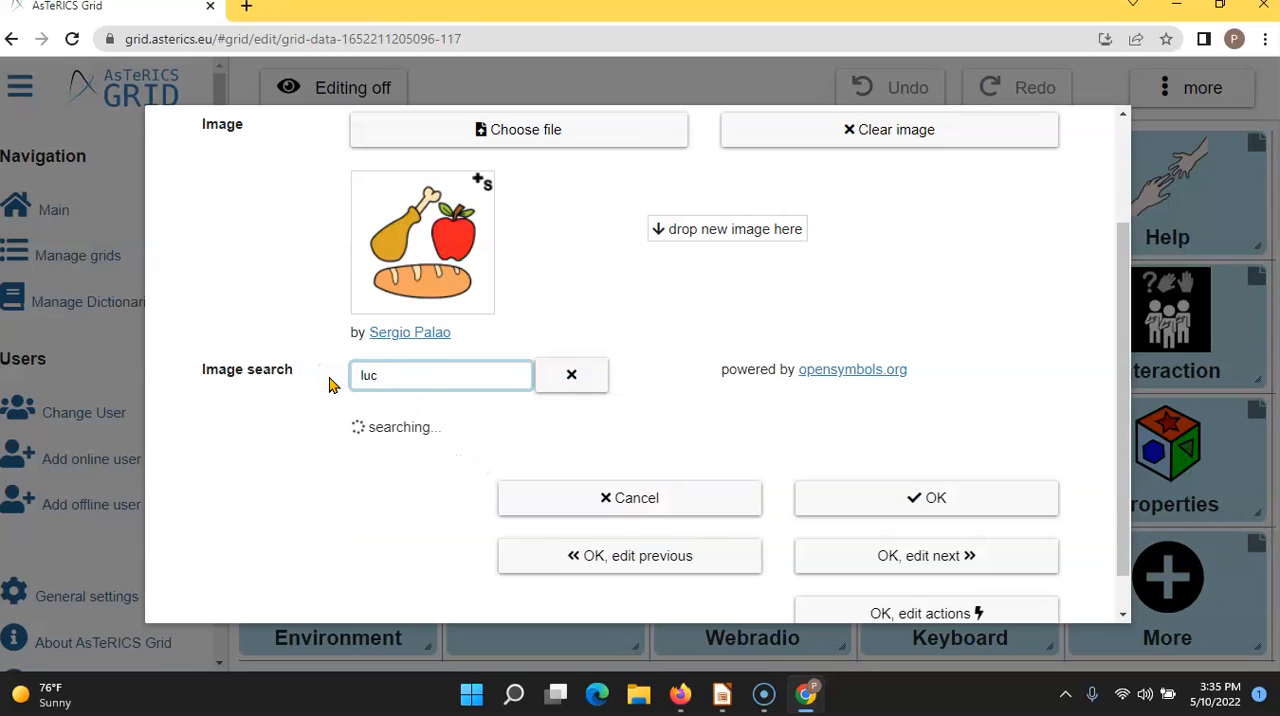
{"action": "key", "text": "BackSpace"}
{"action": "type", "text": "nch"}
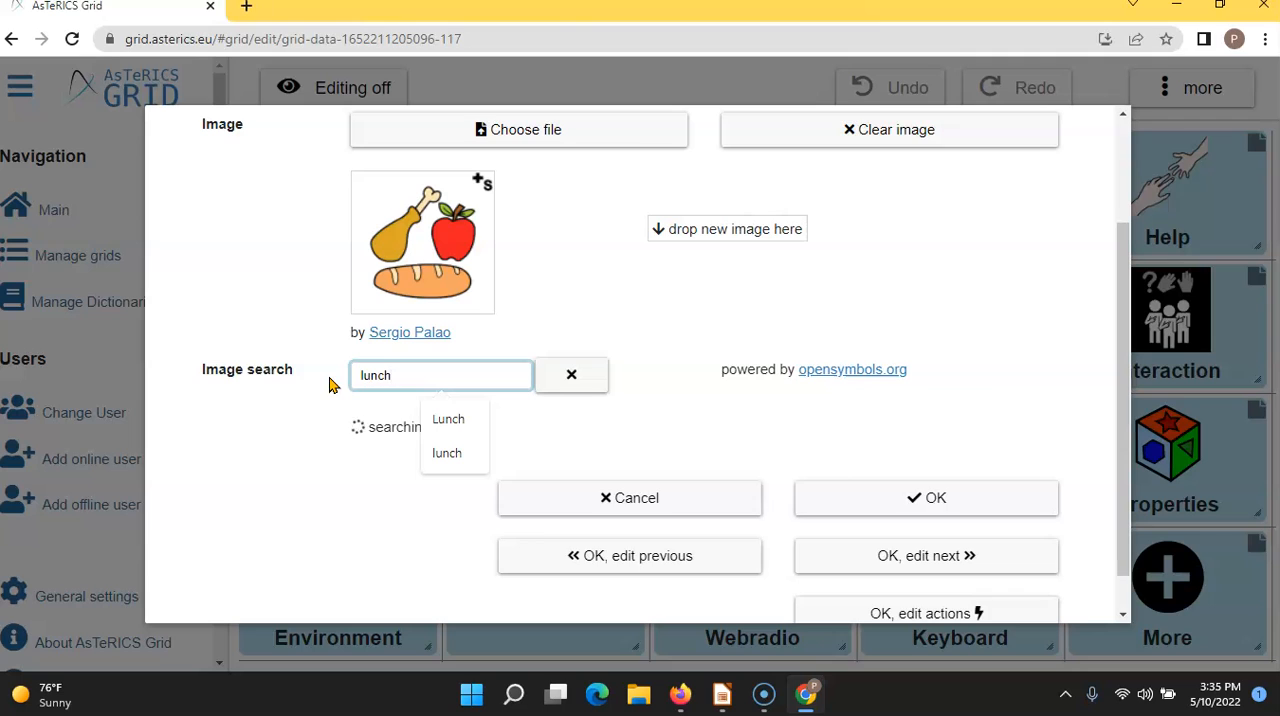
{"action": "left_click", "coordinate": [385, 490]}
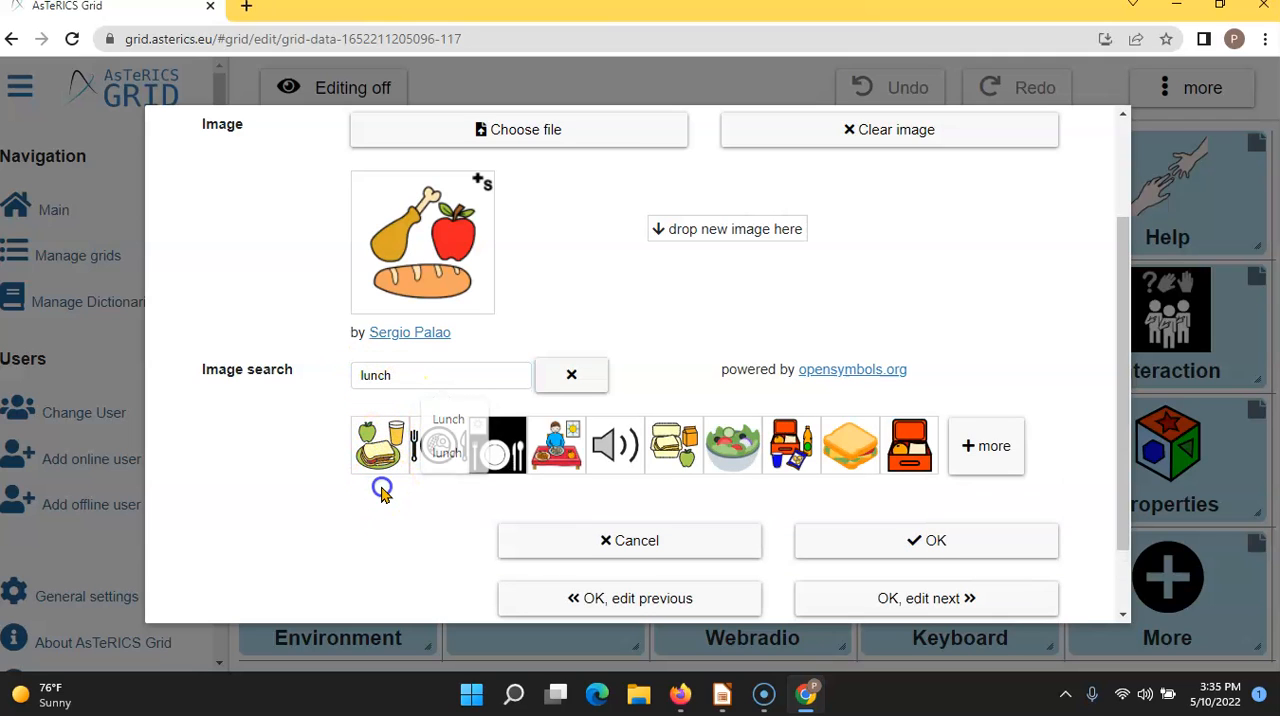
{"action": "left_click", "coordinate": [380, 453]}
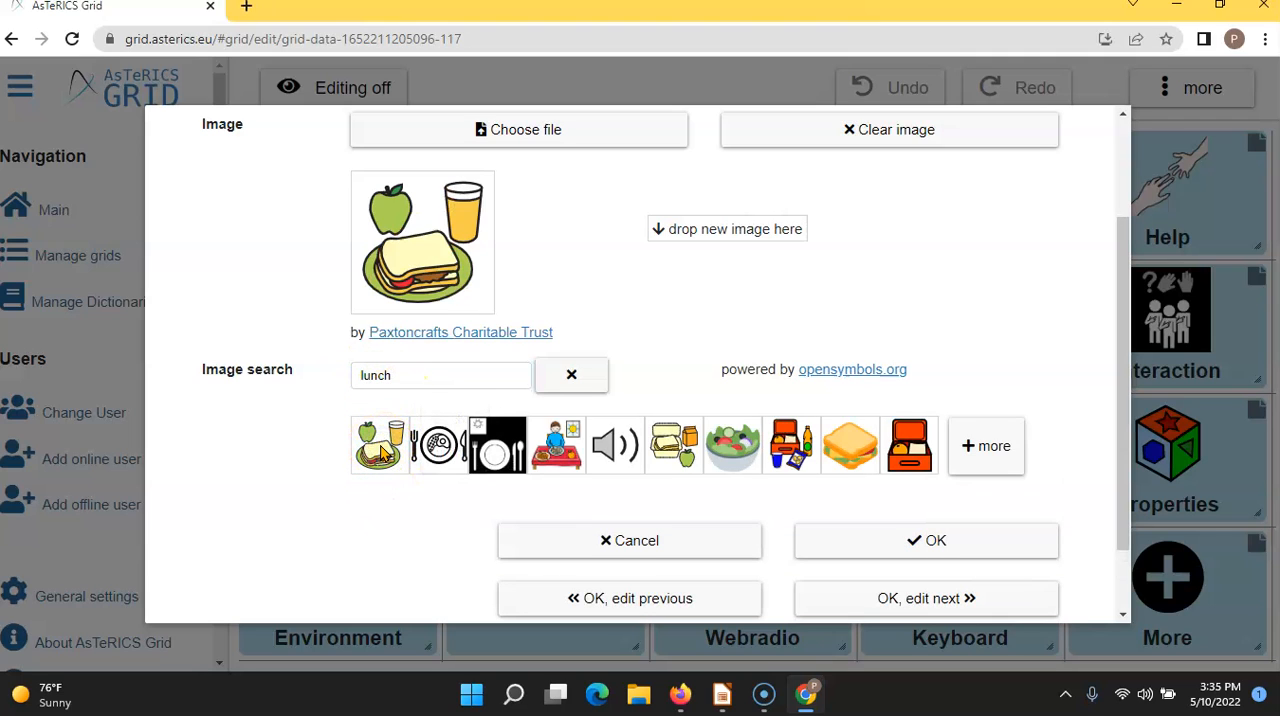
- Review and confirm the Eat element's changes, and turn grid editing off
{"action": "left_click_drag", "start_coordinate": [1120, 405], "coordinate": [1118, 548]}
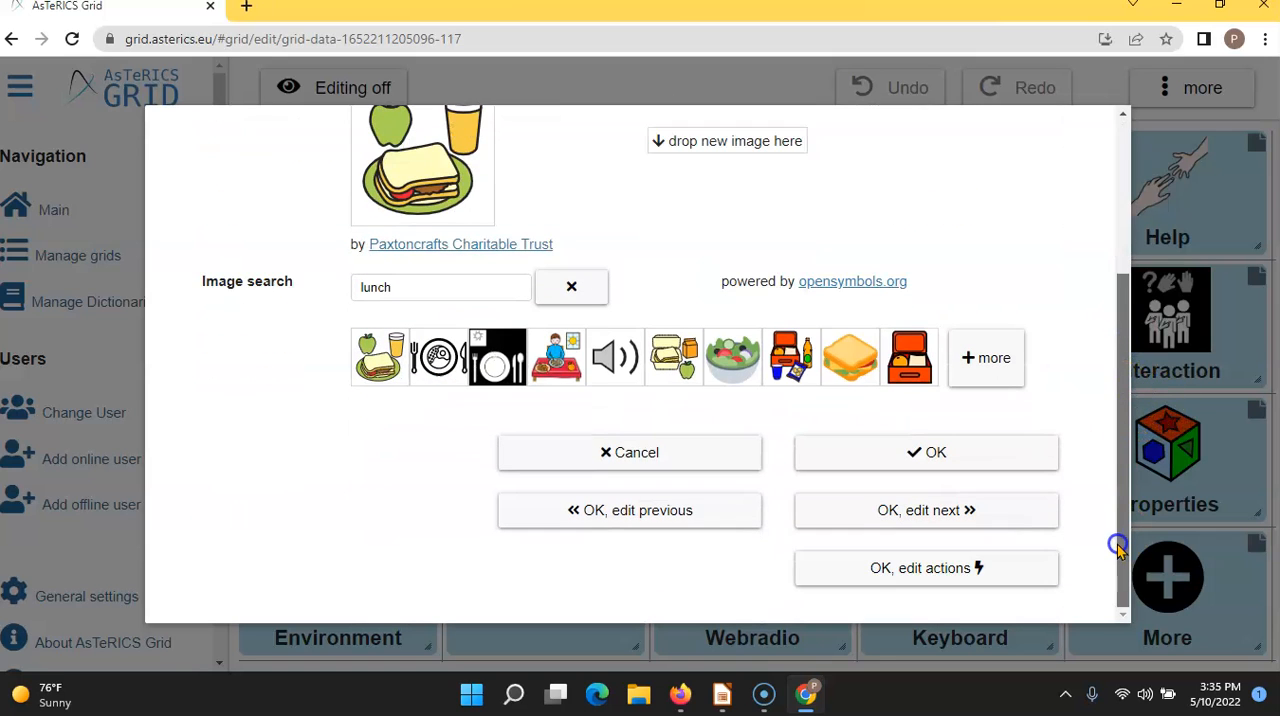
{"action": "left_click", "coordinate": [928, 455]}
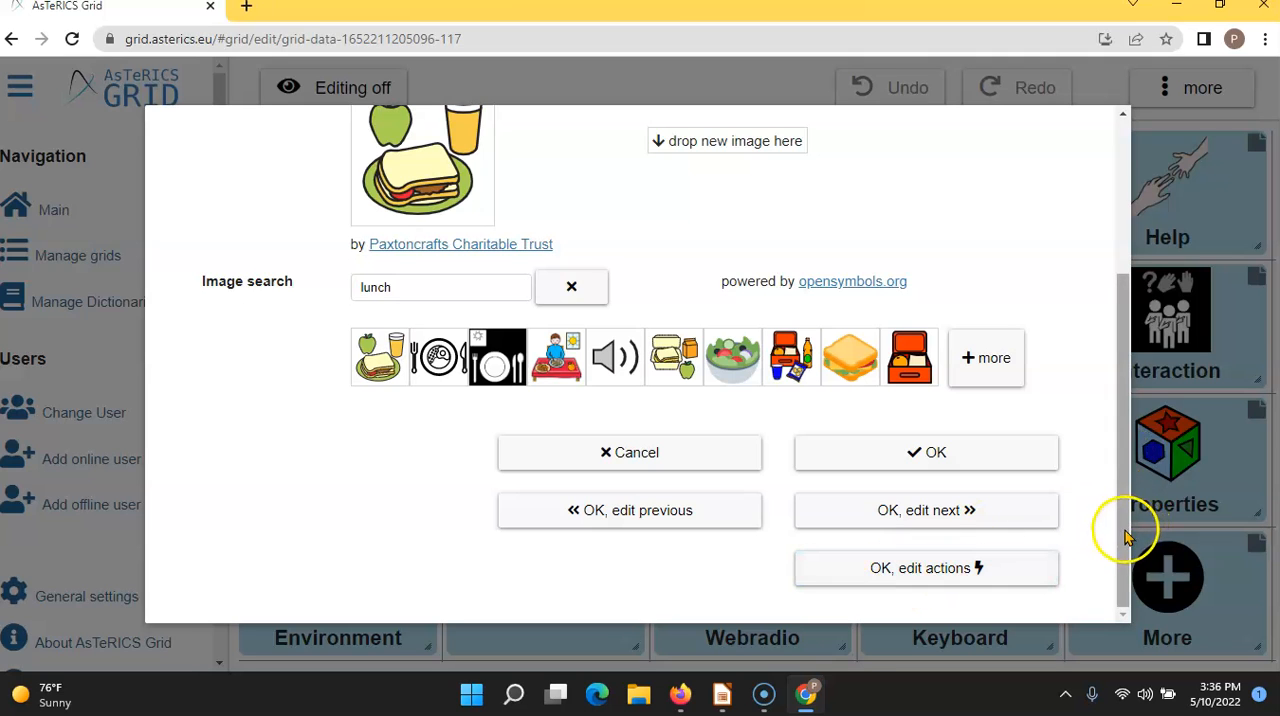
{"action": "left_click_drag", "start_coordinate": [1123, 528], "coordinate": [1106, 378]}
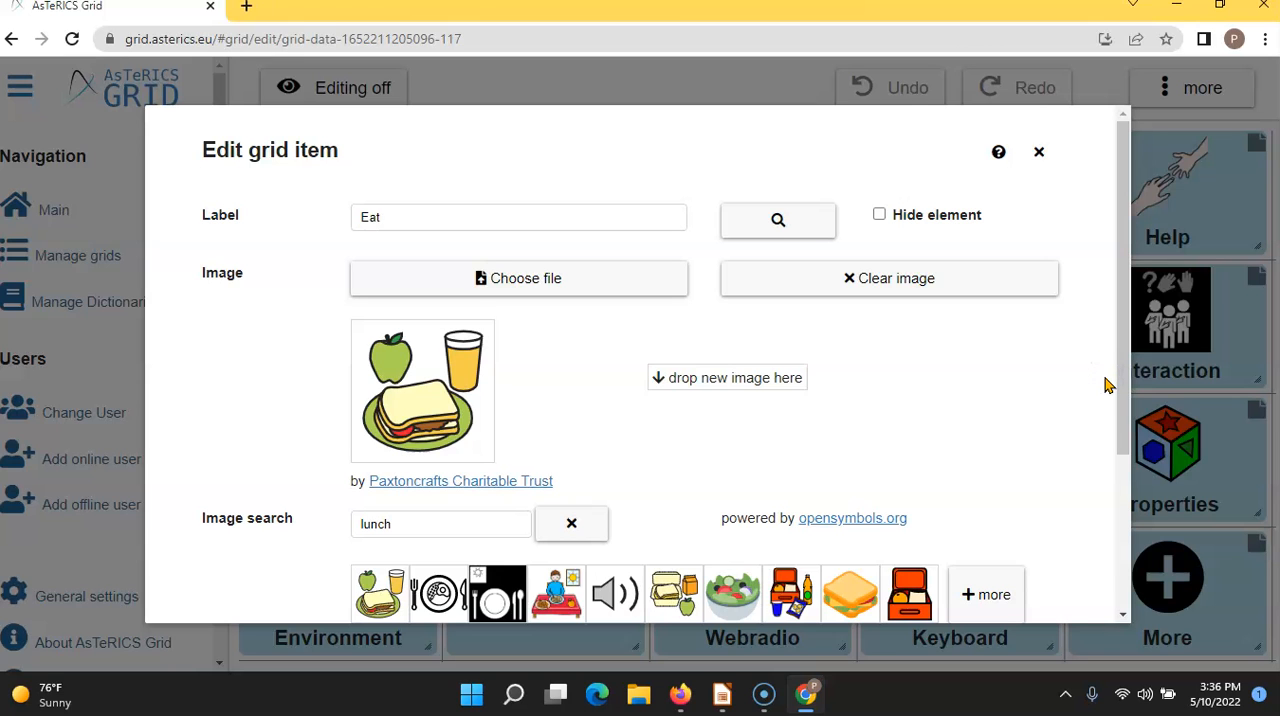
{"action": "left_click_drag", "start_coordinate": [1120, 349], "coordinate": [1145, 499]}
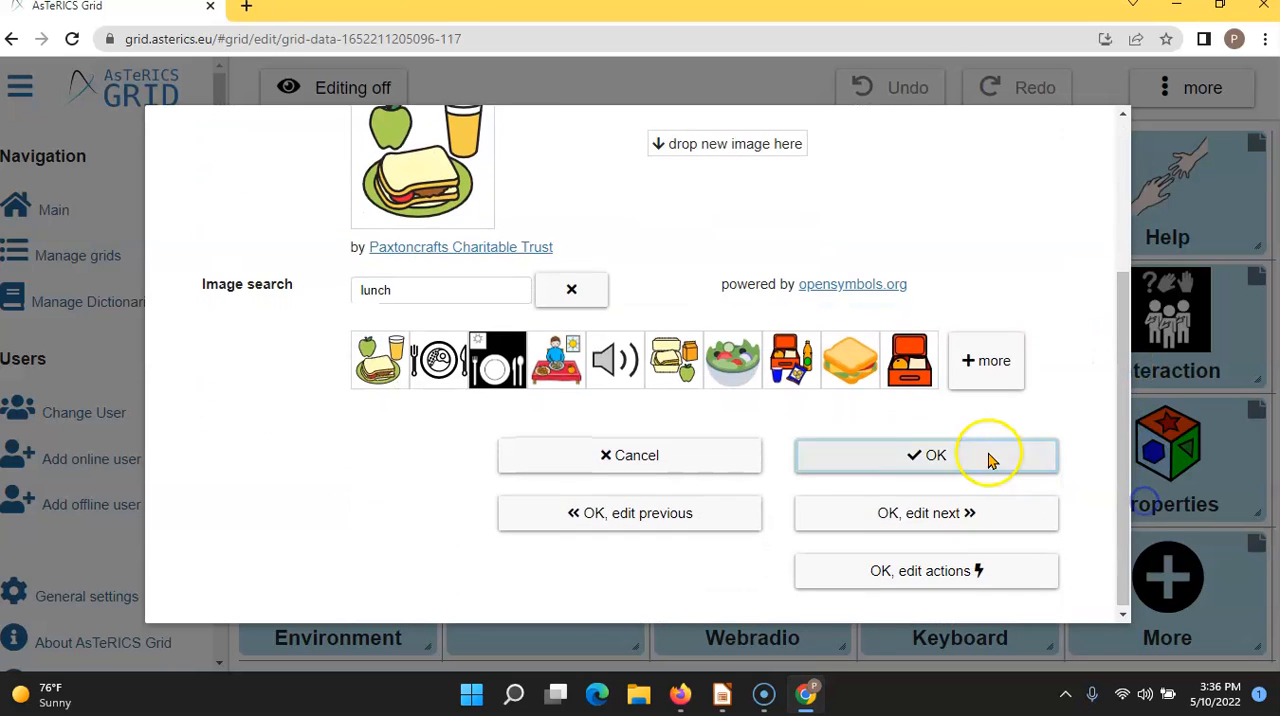
{"action": "left_click", "coordinate": [975, 458]}
{"action": "left_click", "coordinate": [585, 340]}
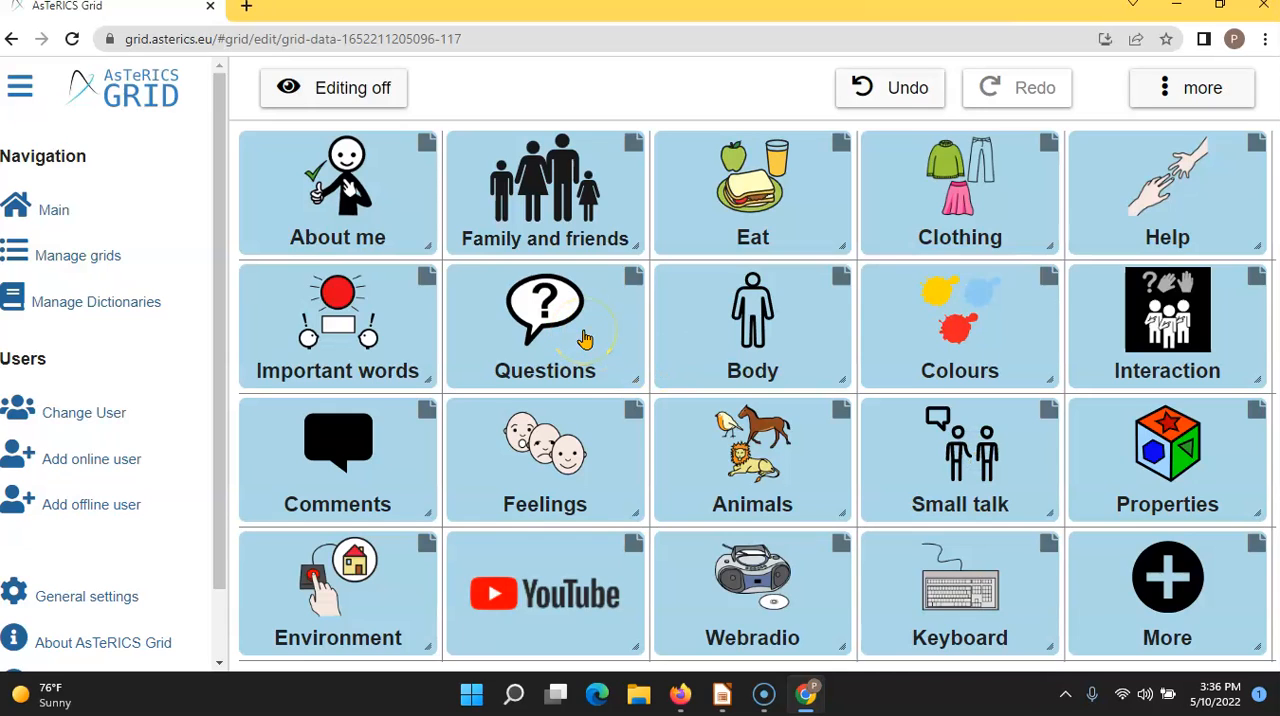
{"action": "left_click", "coordinate": [362, 92]}
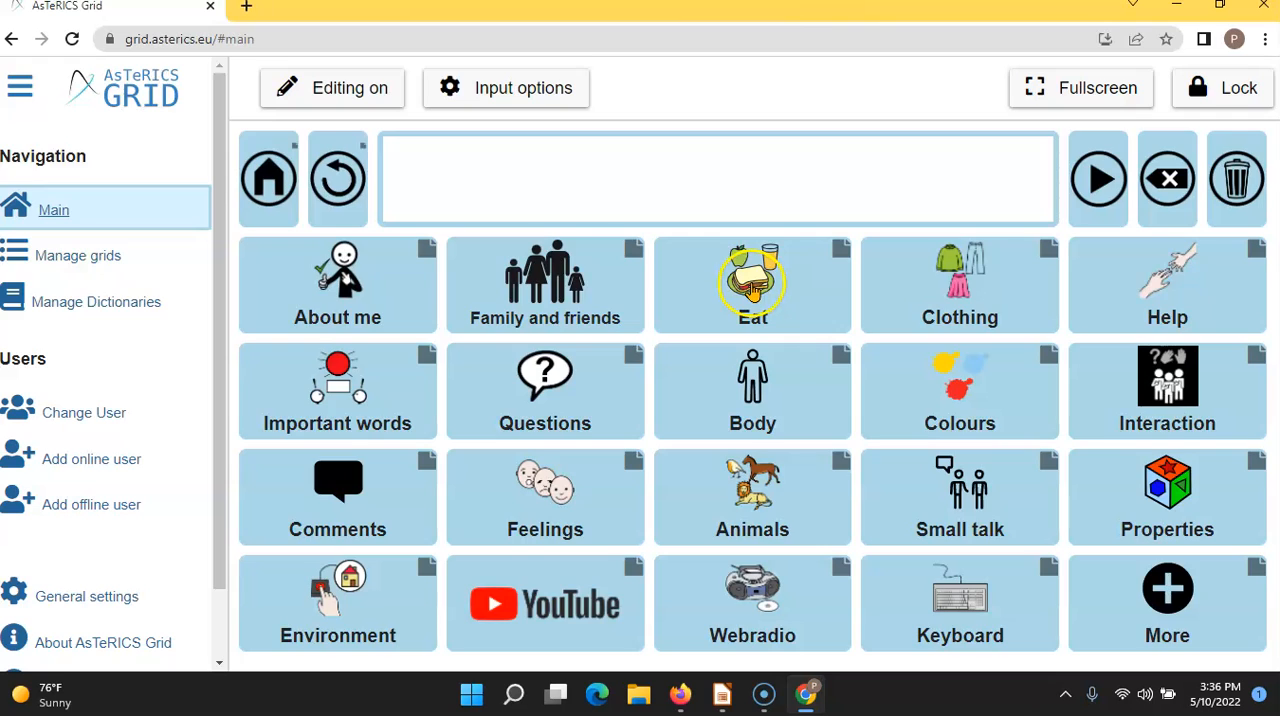
- Collect "salty snack" and "fruit" from the Eat grid in the sentence bar and play the collected words
{"action": "left_click", "coordinate": [752, 282]}
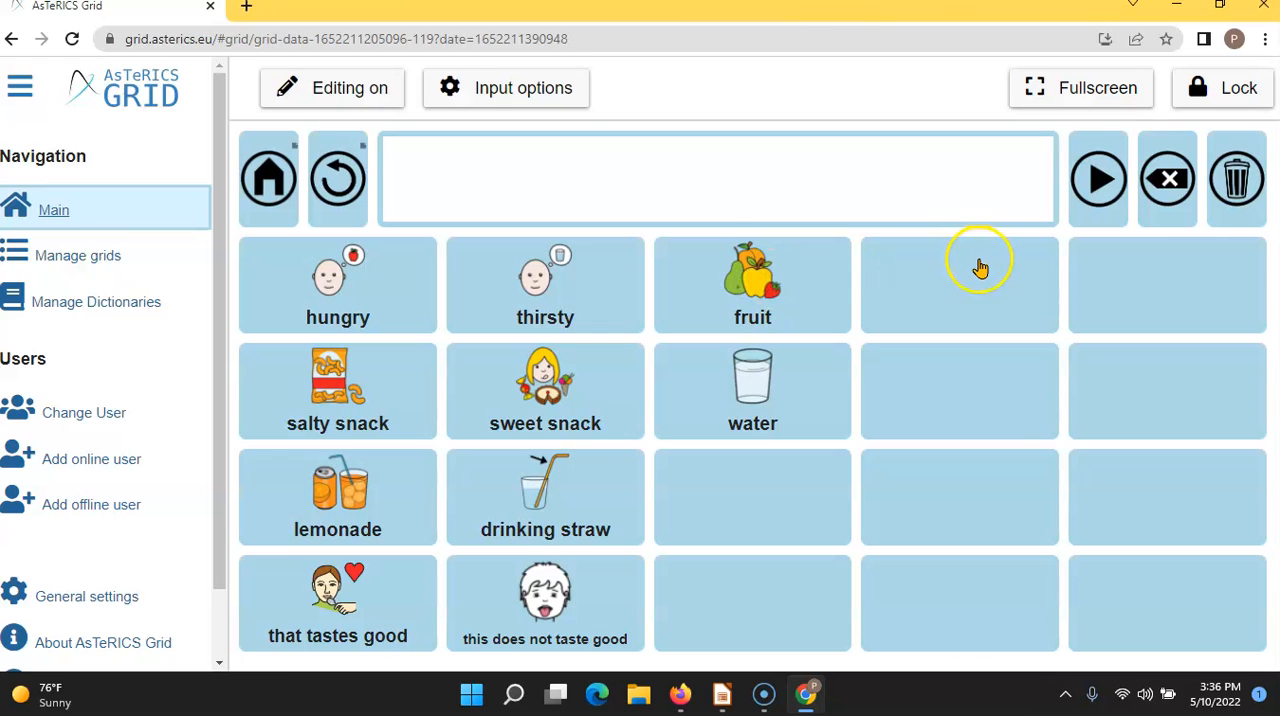
{"action": "left_click", "coordinate": [320, 410]}
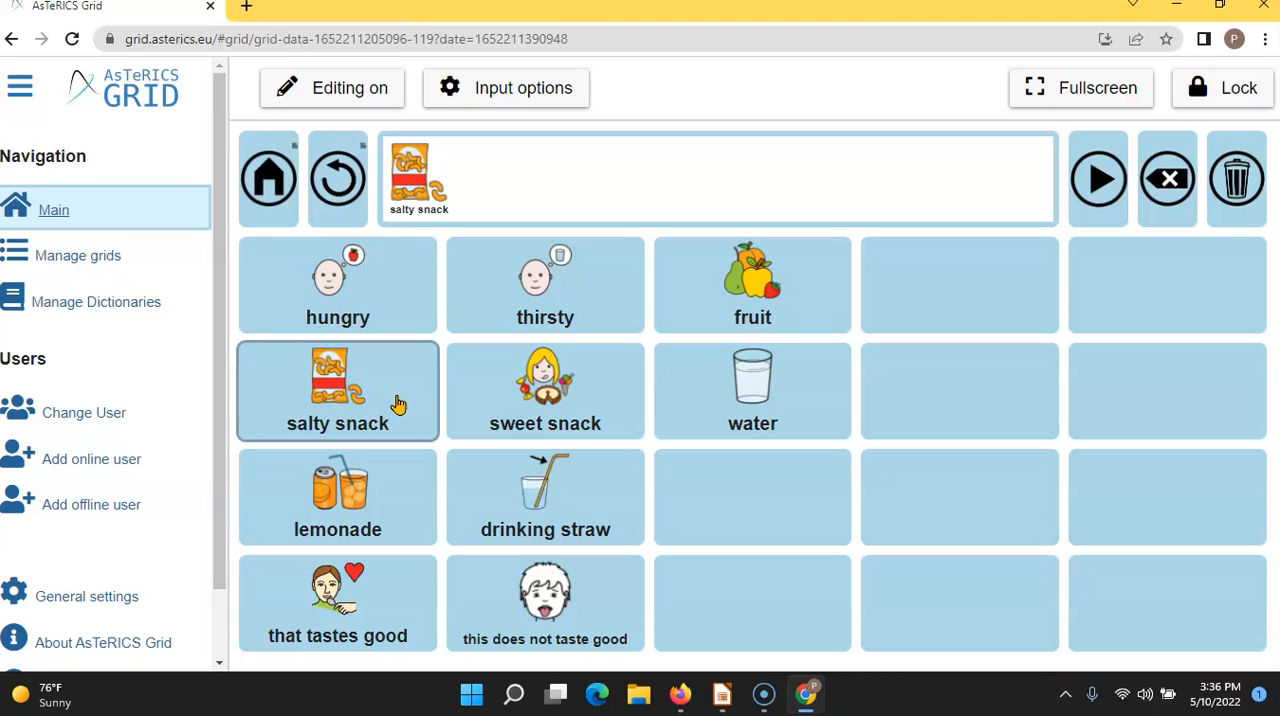
{"action": "left_click", "coordinate": [588, 181]}
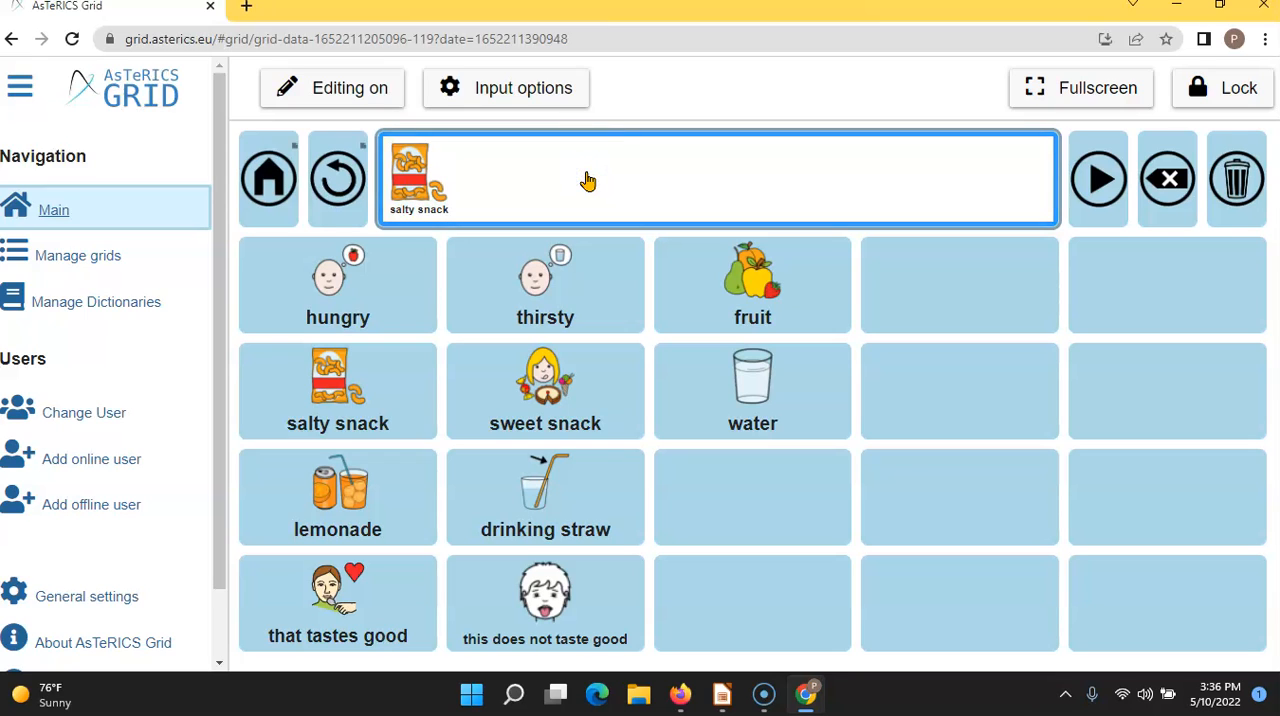
{"action": "left_click", "coordinate": [740, 283]}
{"action": "left_click", "coordinate": [495, 185]}
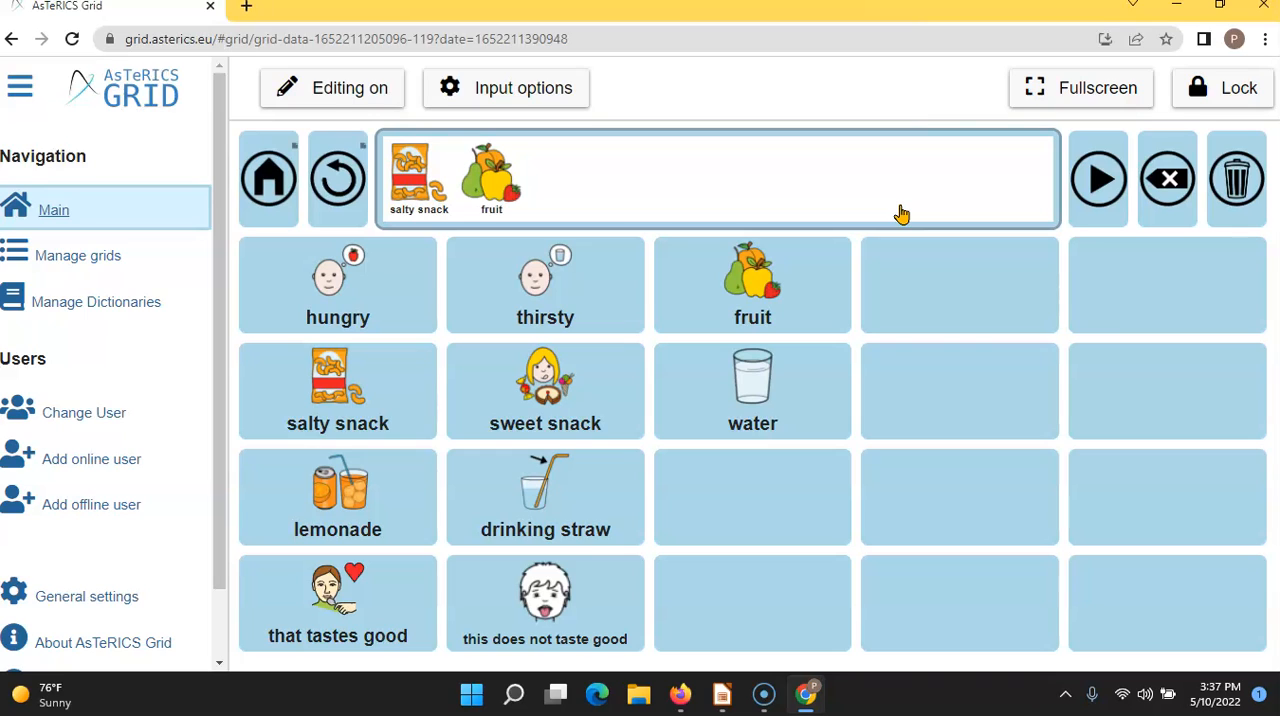
{"action": "left_click", "coordinate": [1098, 183]}
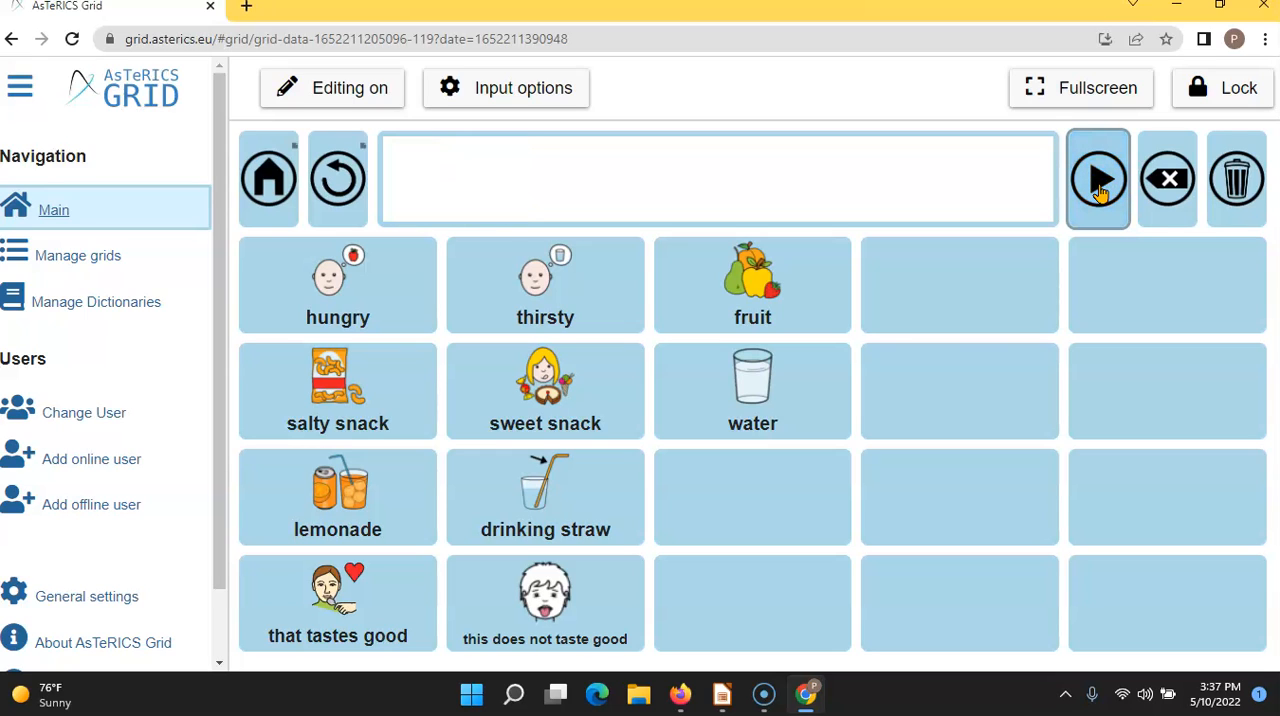
{"action": "left_click", "coordinate": [1167, 190]}
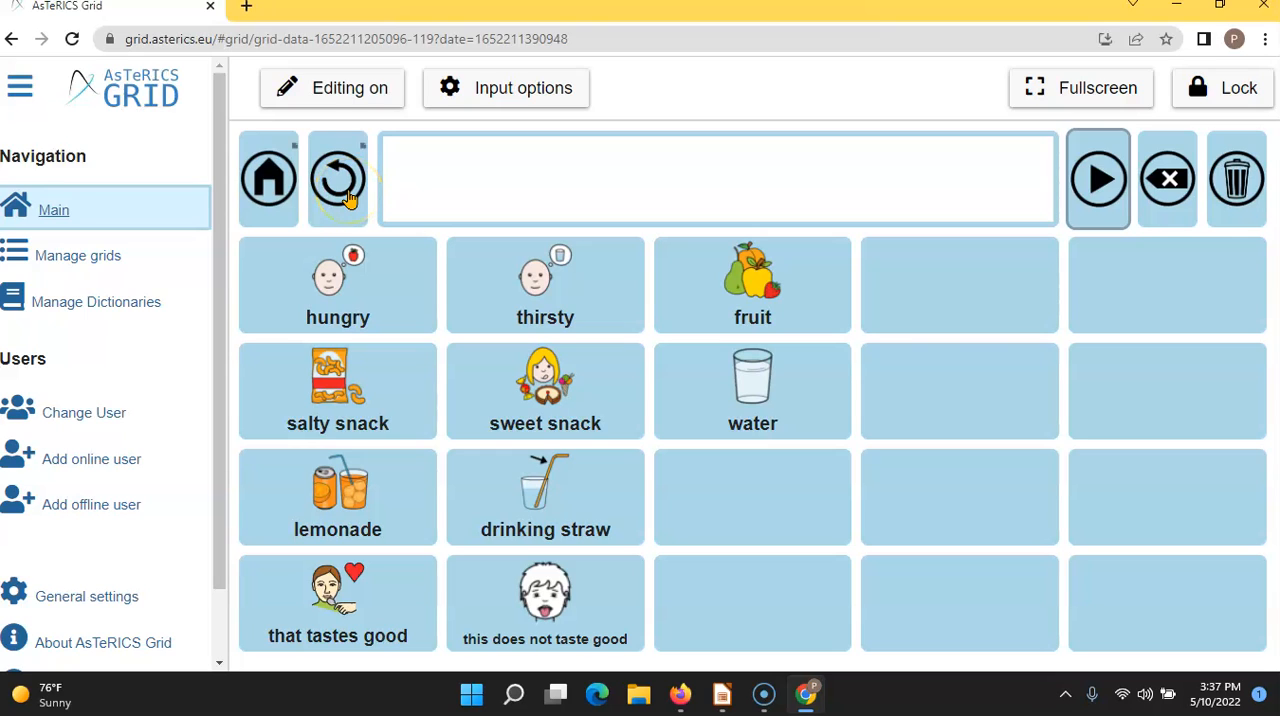
- Return to the home grid and open the grid management page
{"action": "left_click", "coordinate": [270, 182]}
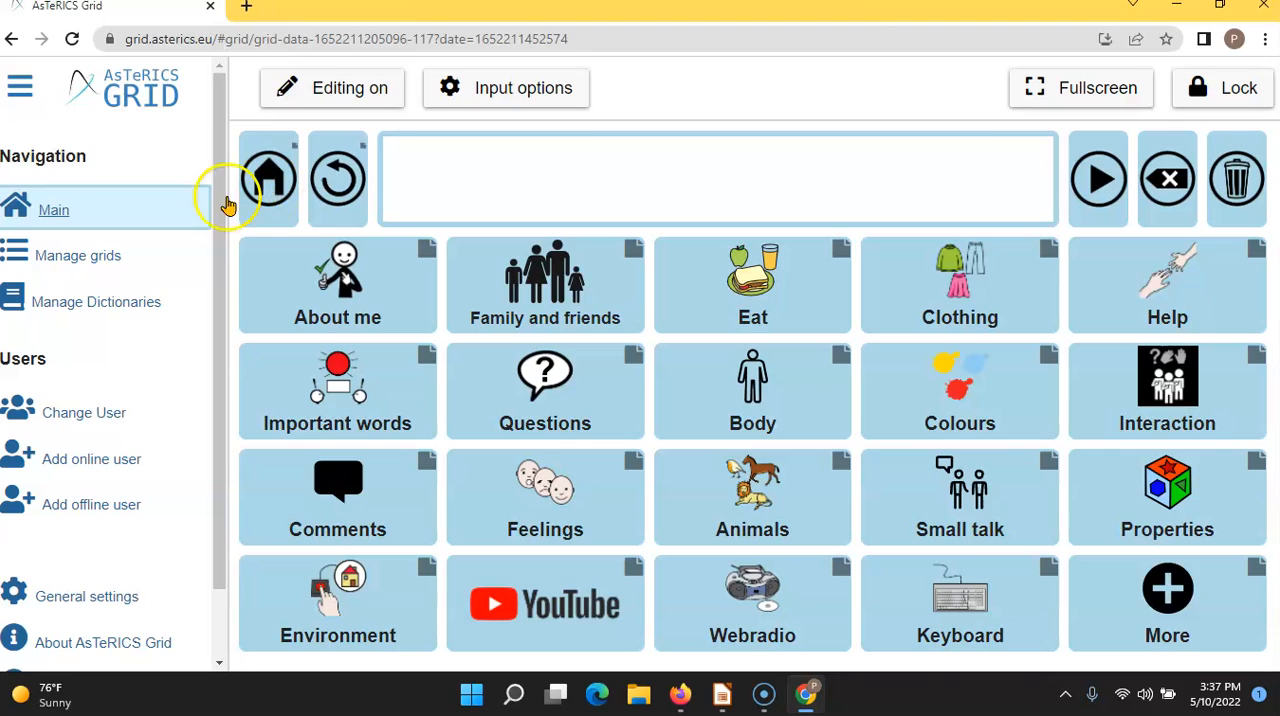
{"action": "left_click", "coordinate": [90, 268]}
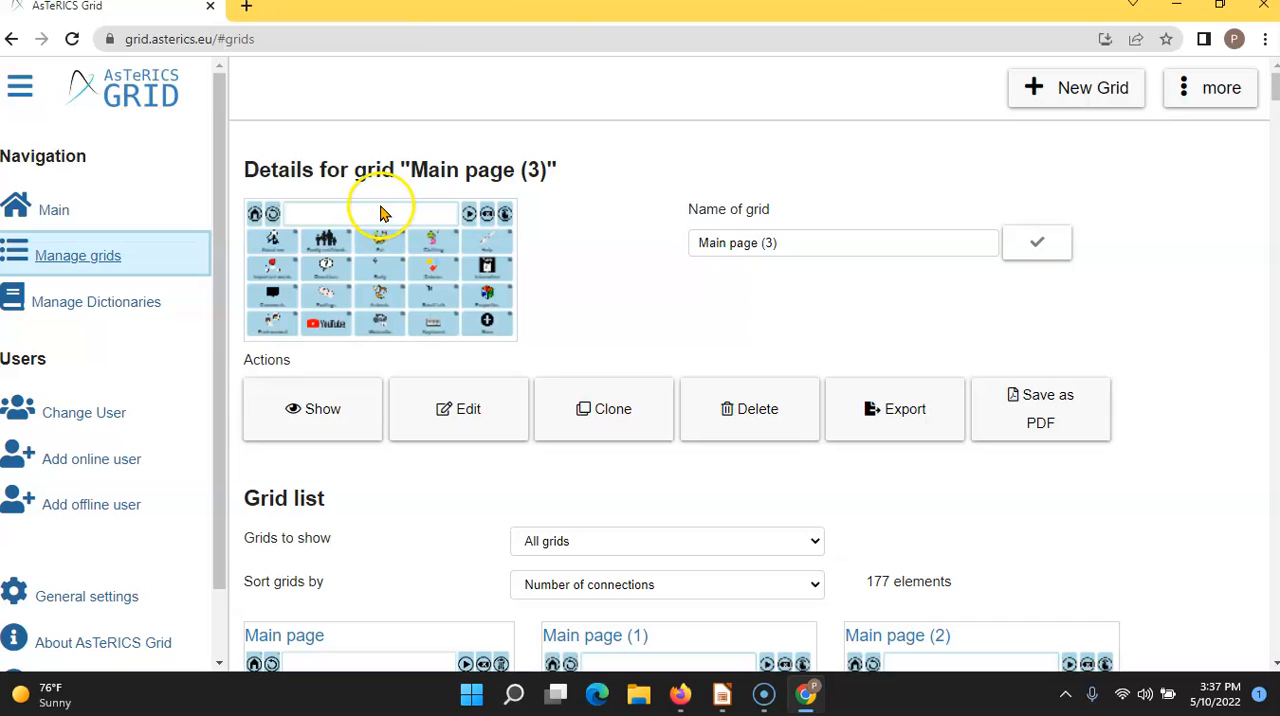
- Look over the grid list, create a new grid and name it "weather today"
{"action": "left_click", "coordinate": [1275, 92]}
{"action": "left_click_drag", "start_coordinate": [1275, 92], "coordinate": [1275, 150]}
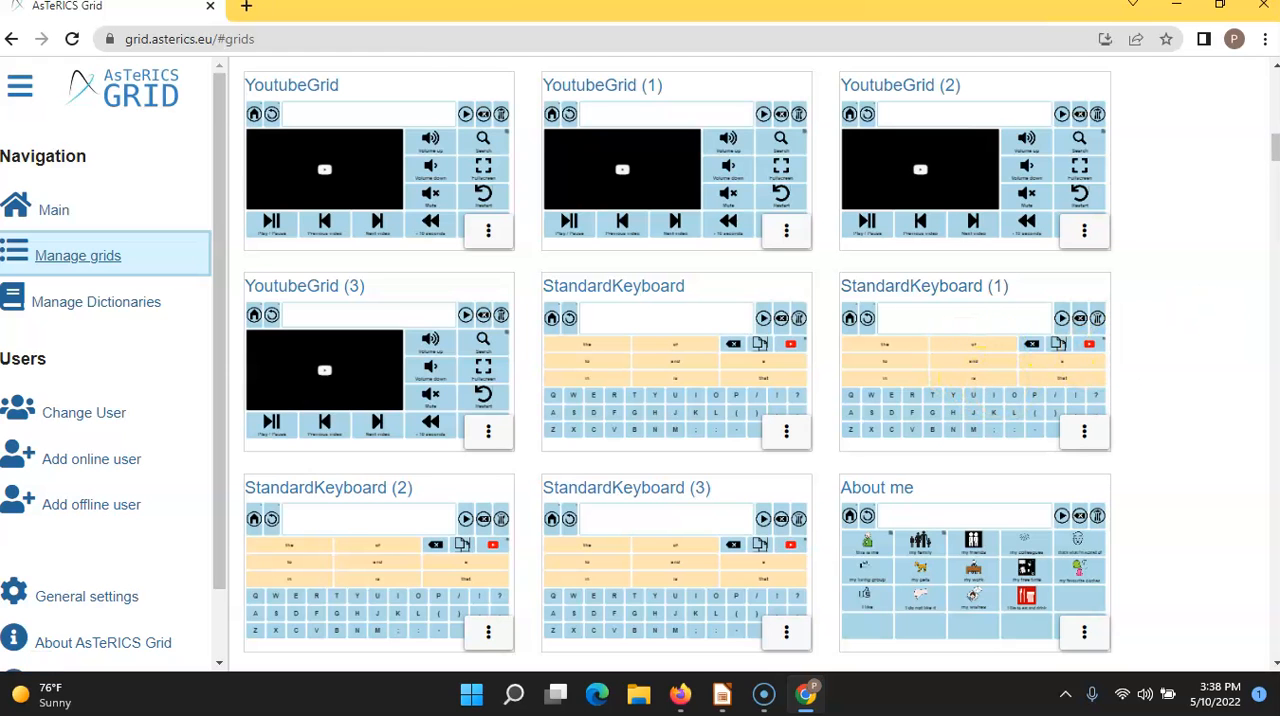
{"action": "left_click_drag", "start_coordinate": [1274, 150], "coordinate": [1272, 90]}
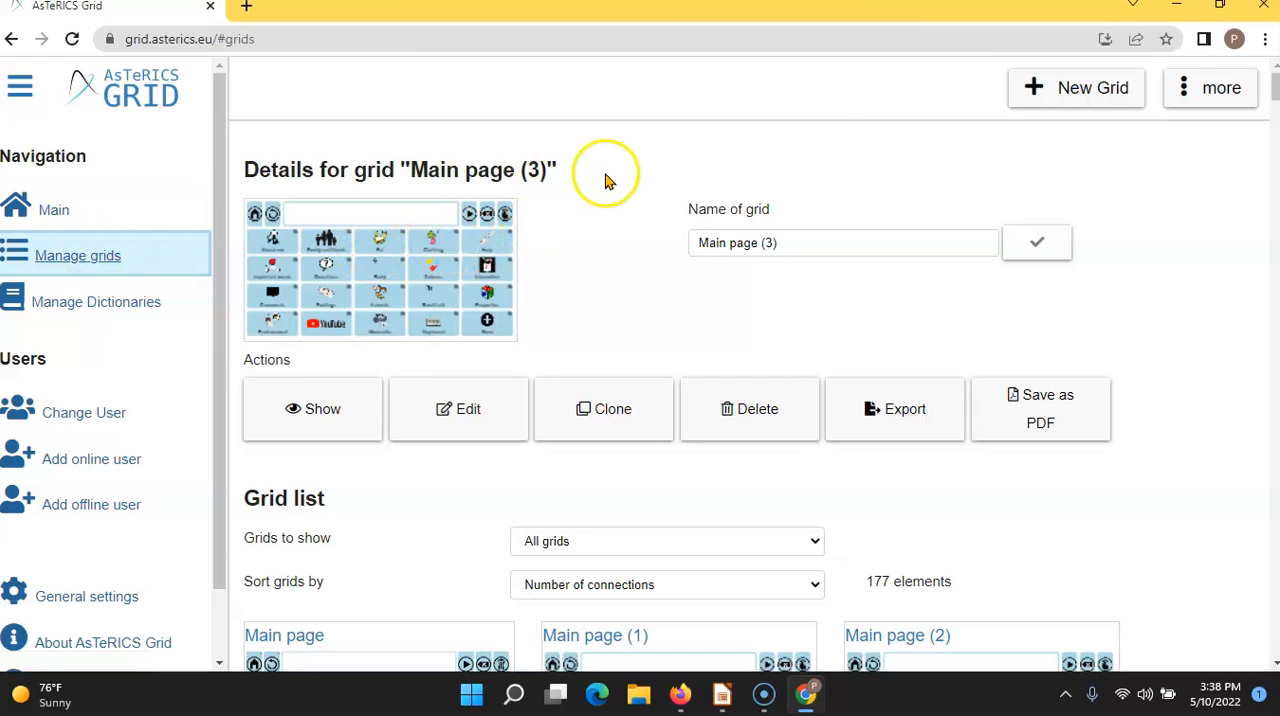
{"action": "left_click", "coordinate": [1042, 97]}
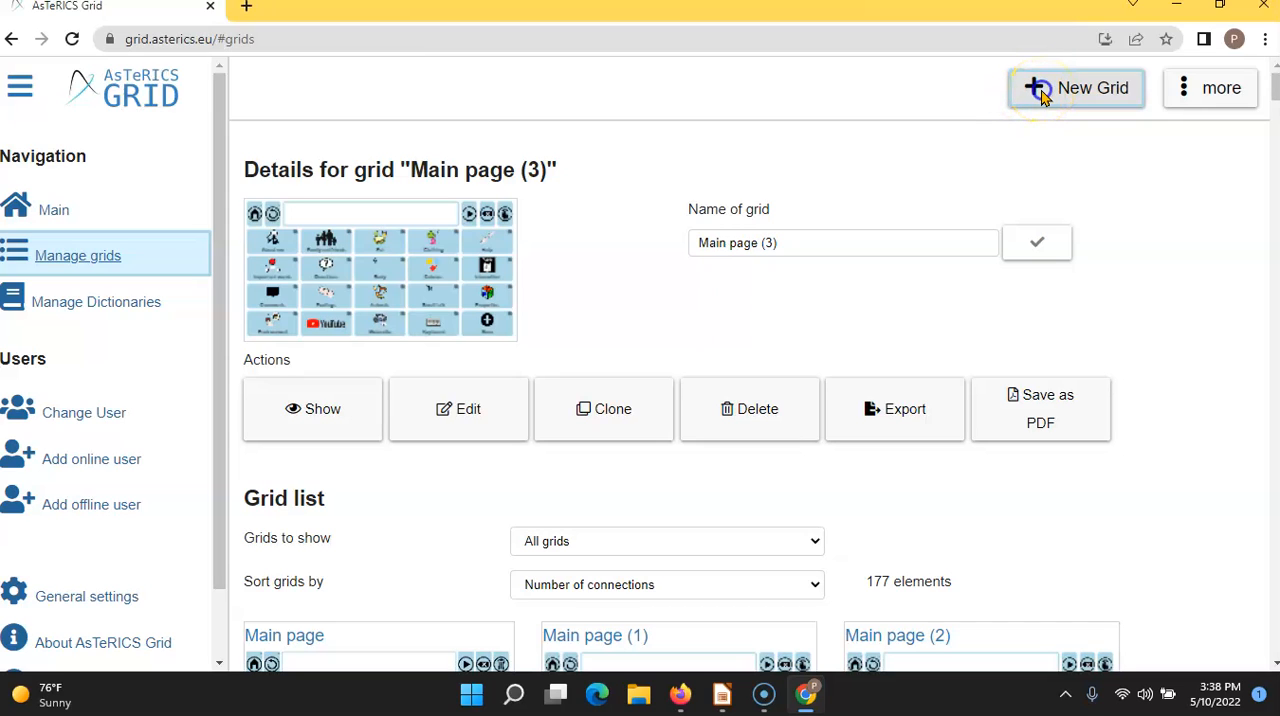
{"action": "left_click", "coordinate": [1032, 90]}
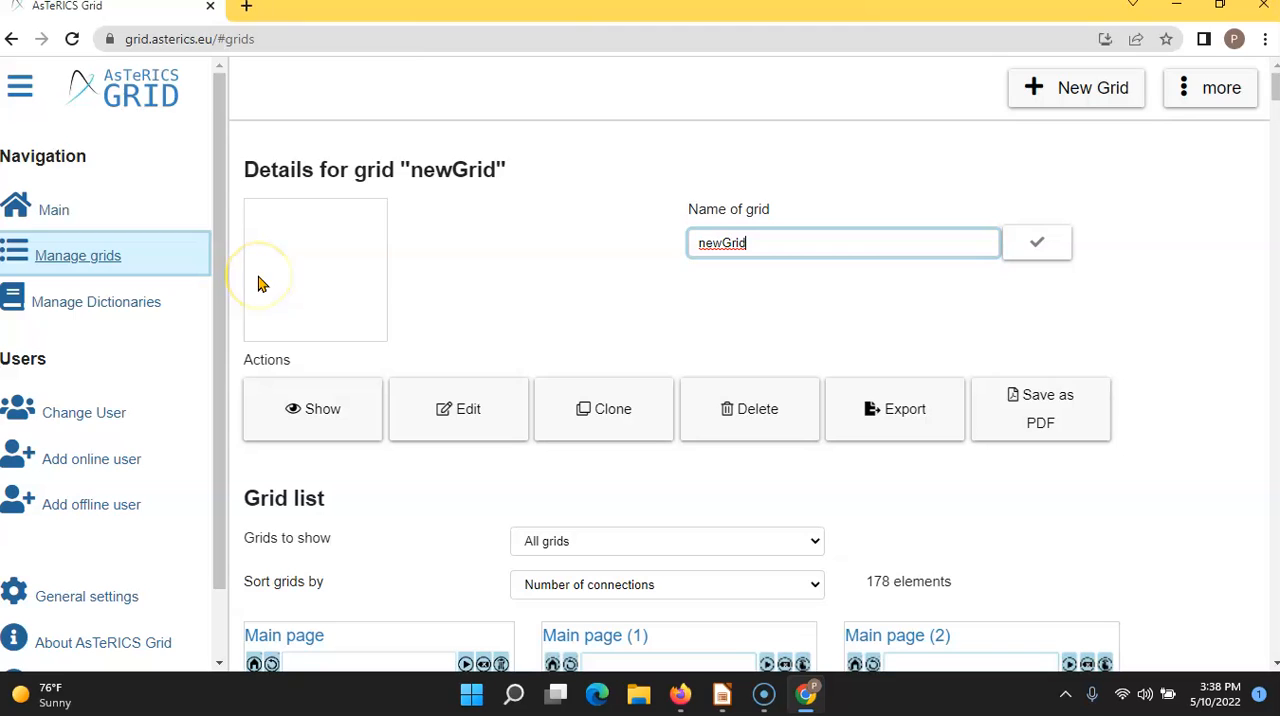
{"action": "left_click", "coordinate": [751, 247]}
{"action": "left_click_drag", "start_coordinate": [751, 247], "coordinate": [508, 249]}
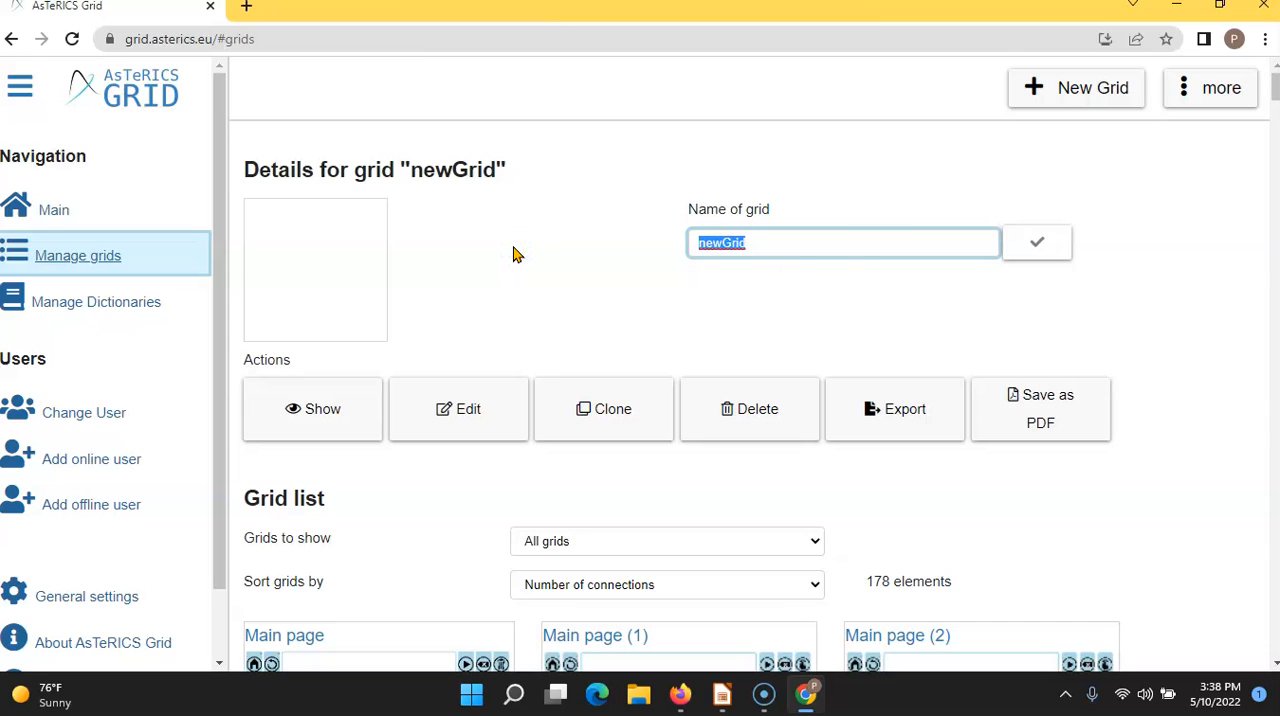
{"action": "type", "text": "weather today"}
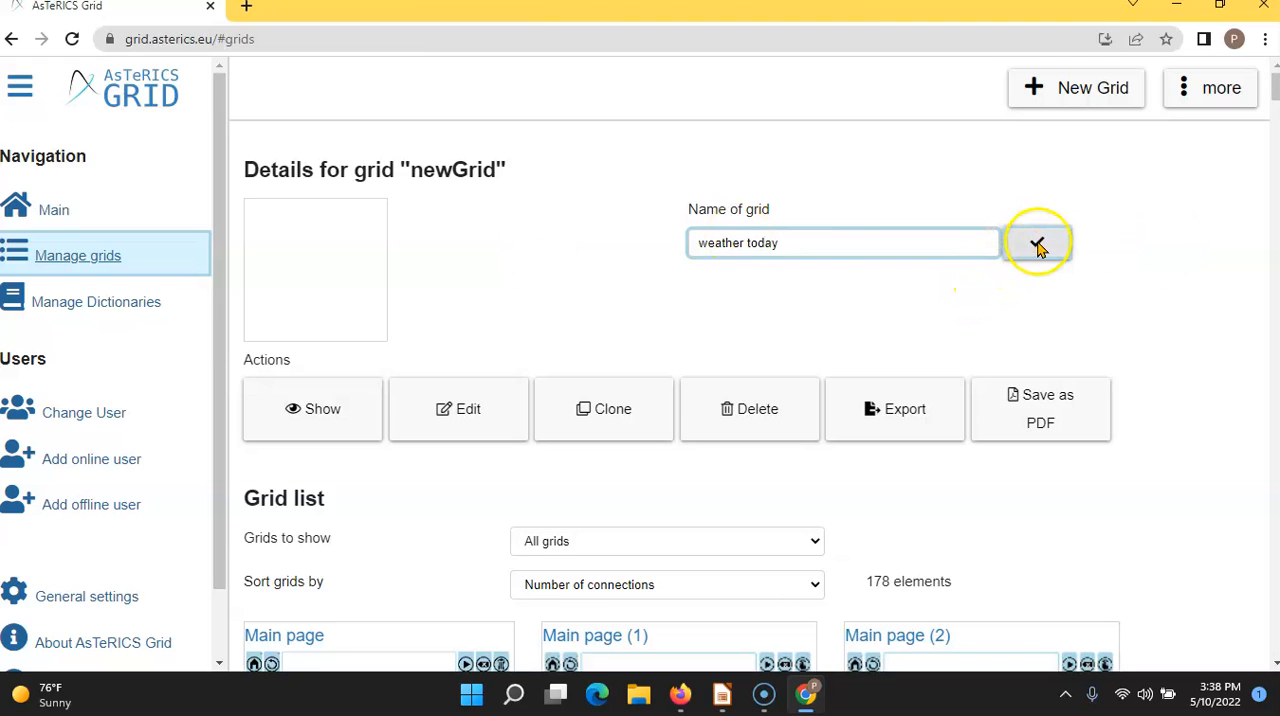
{"action": "left_click", "coordinate": [1038, 245]}
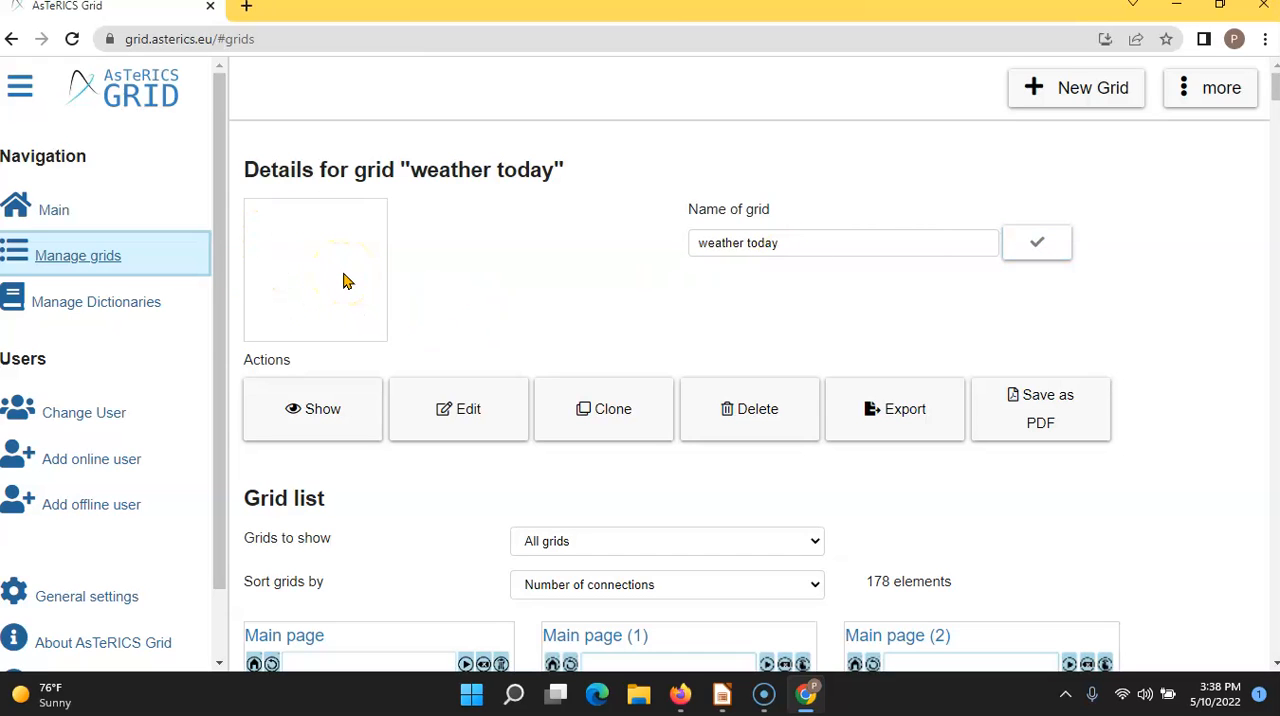
- Open the "weather today" grid for editing
{"action": "left_click", "coordinate": [1210, 92]}
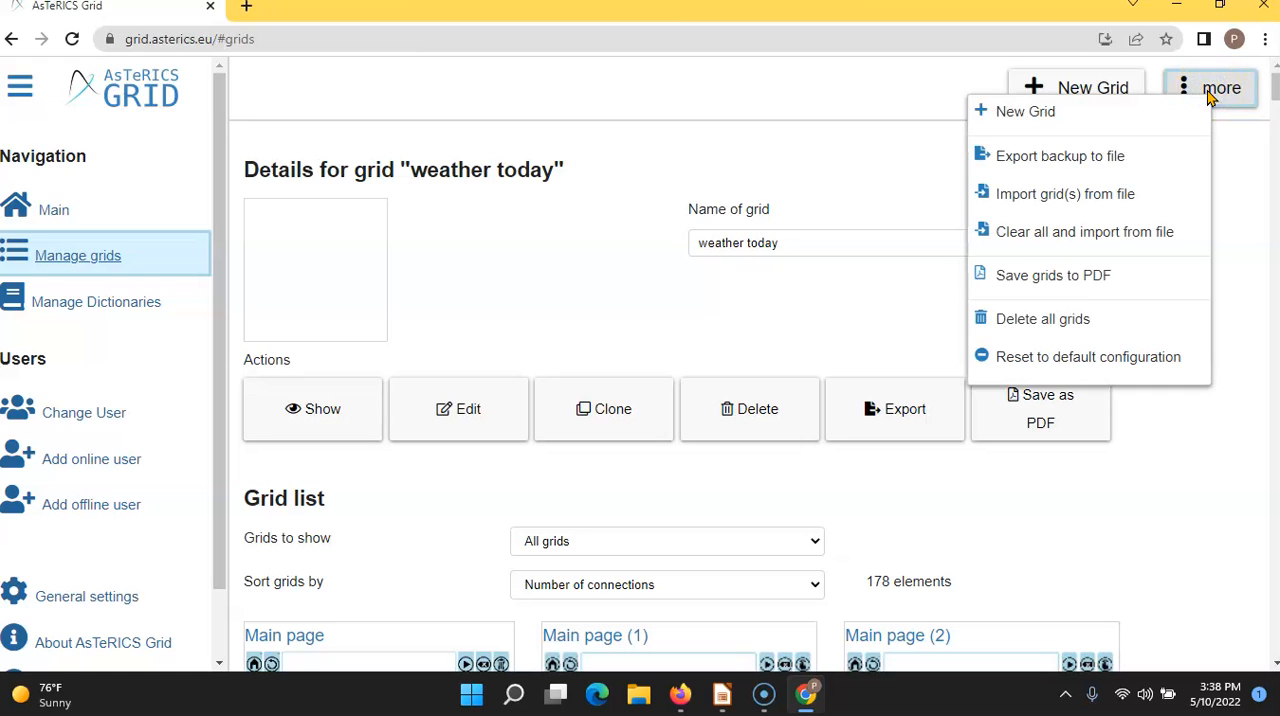
{"action": "left_click", "coordinate": [1070, 153]}
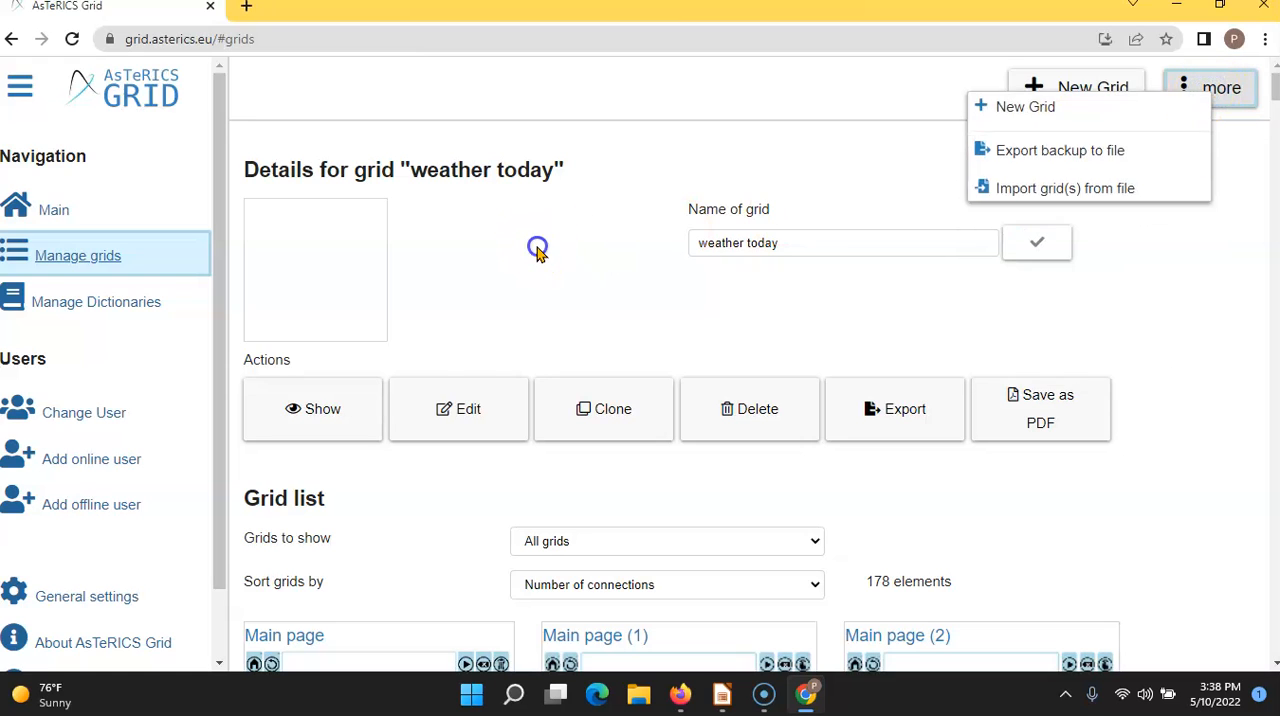
{"action": "left_click", "coordinate": [452, 414]}
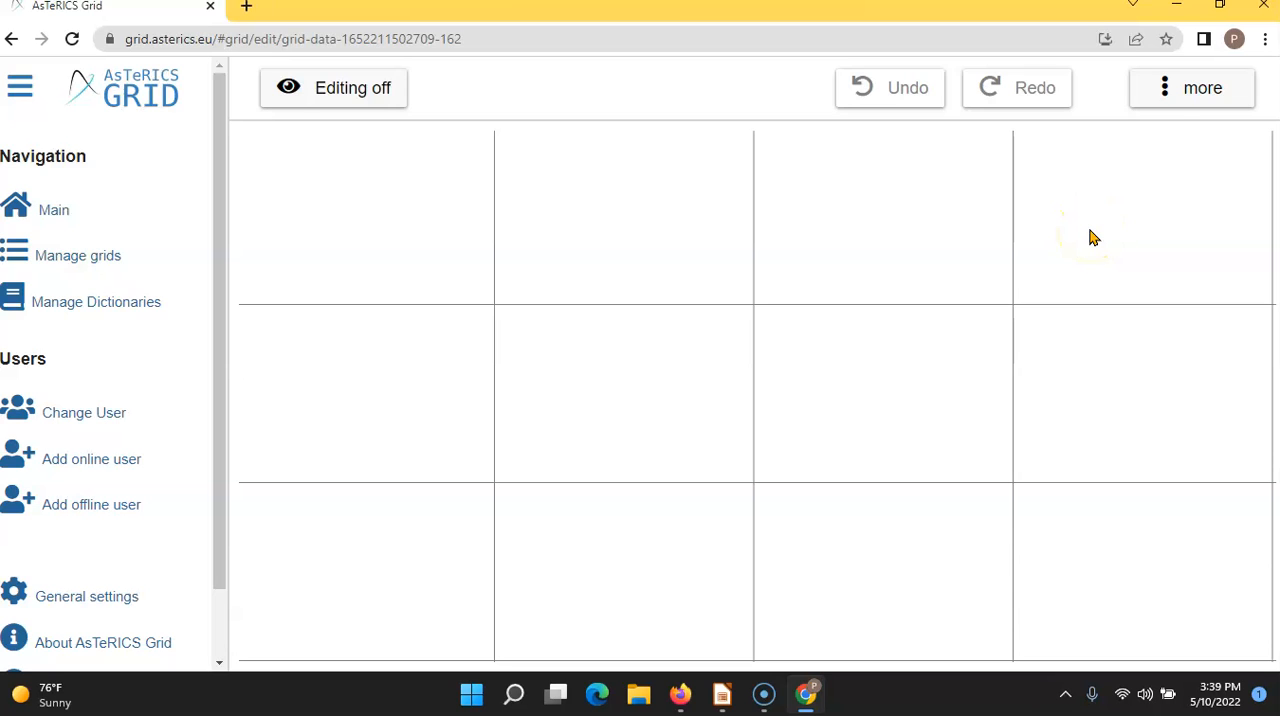
- Set the grid's minimum number of columns to 3 and fill the grid with empty elements
{"action": "left_click", "coordinate": [1164, 87]}
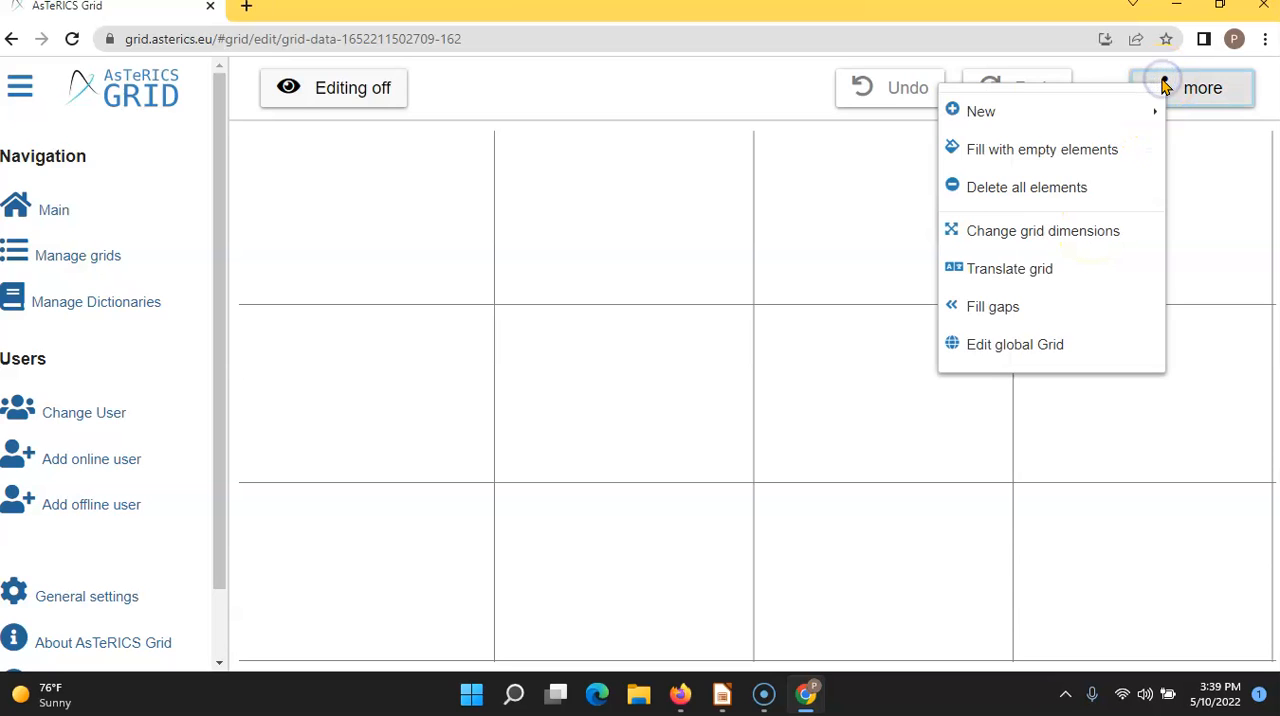
{"action": "left_click", "coordinate": [1050, 233]}
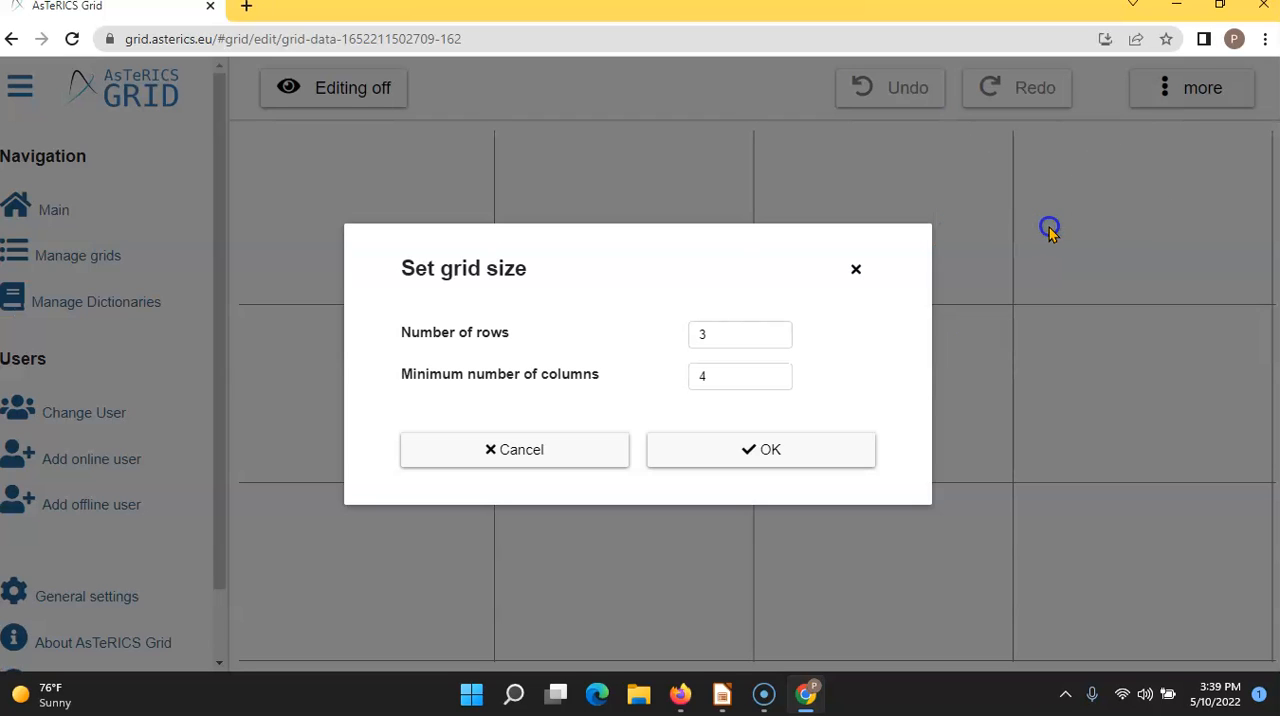
{"action": "double_click", "coordinate": [703, 377]}
{"action": "type", "text": "3"}
{"action": "left_click", "coordinate": [712, 447]}
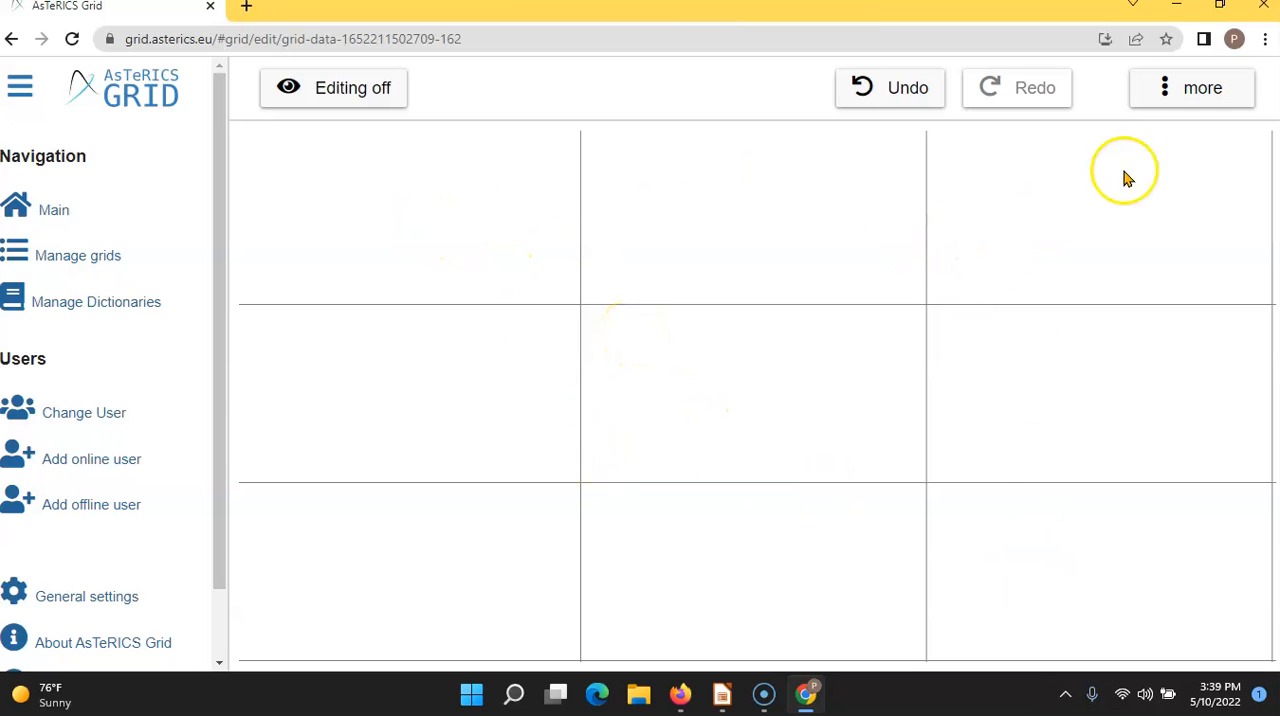
{"action": "left_click", "coordinate": [1166, 88]}
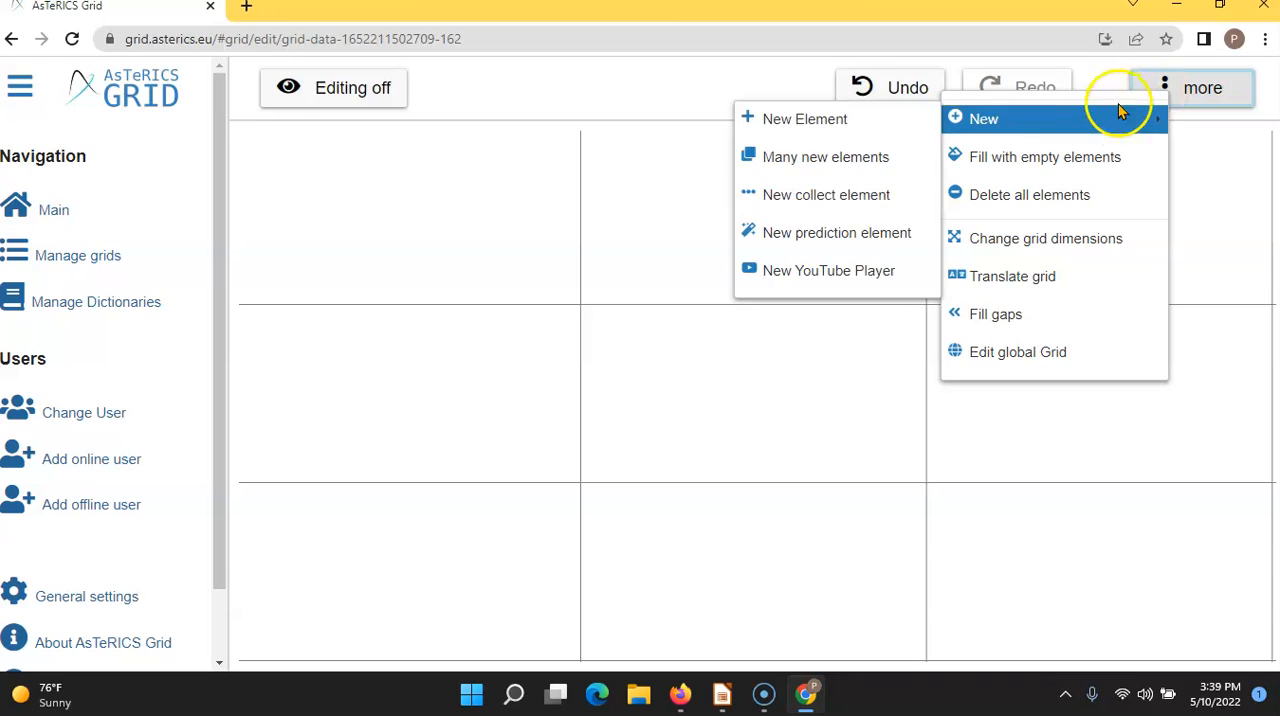
{"action": "left_click", "coordinate": [1097, 158]}
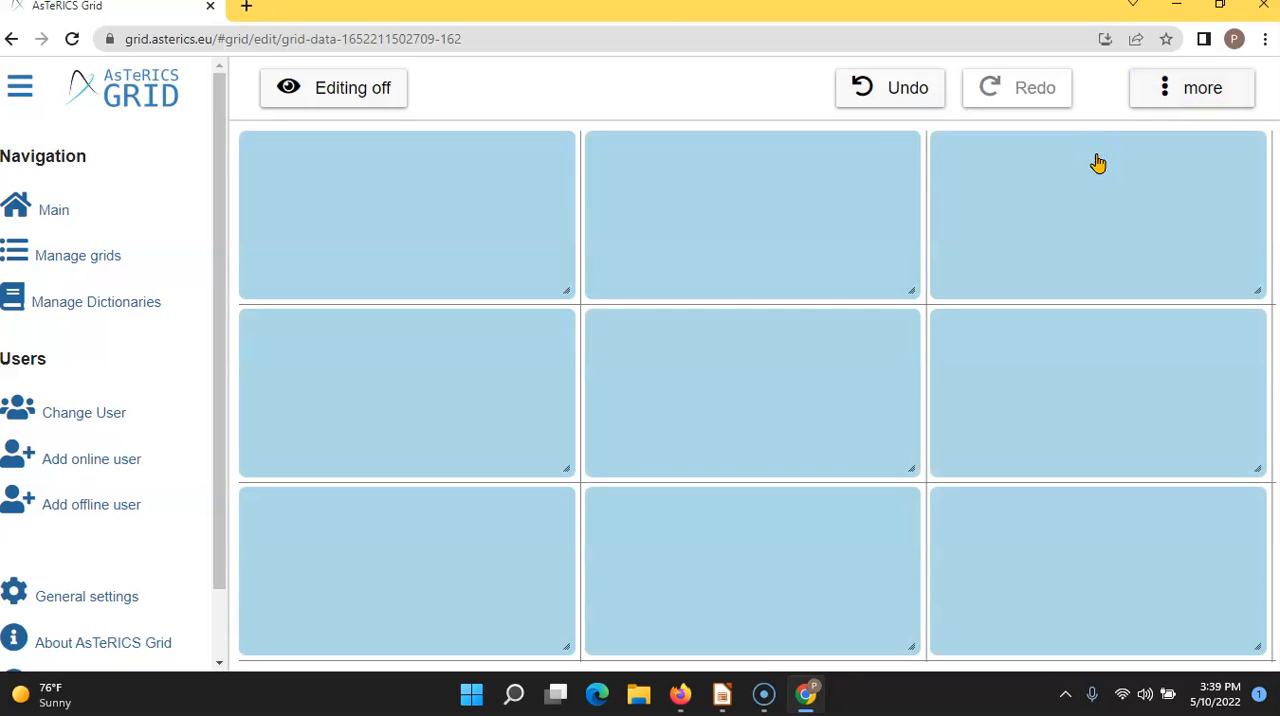
- Label the first element "Sunny", give it the sun, tree and house picture from the image search, and continue to the next element
{"action": "left_click", "coordinate": [418, 226]}
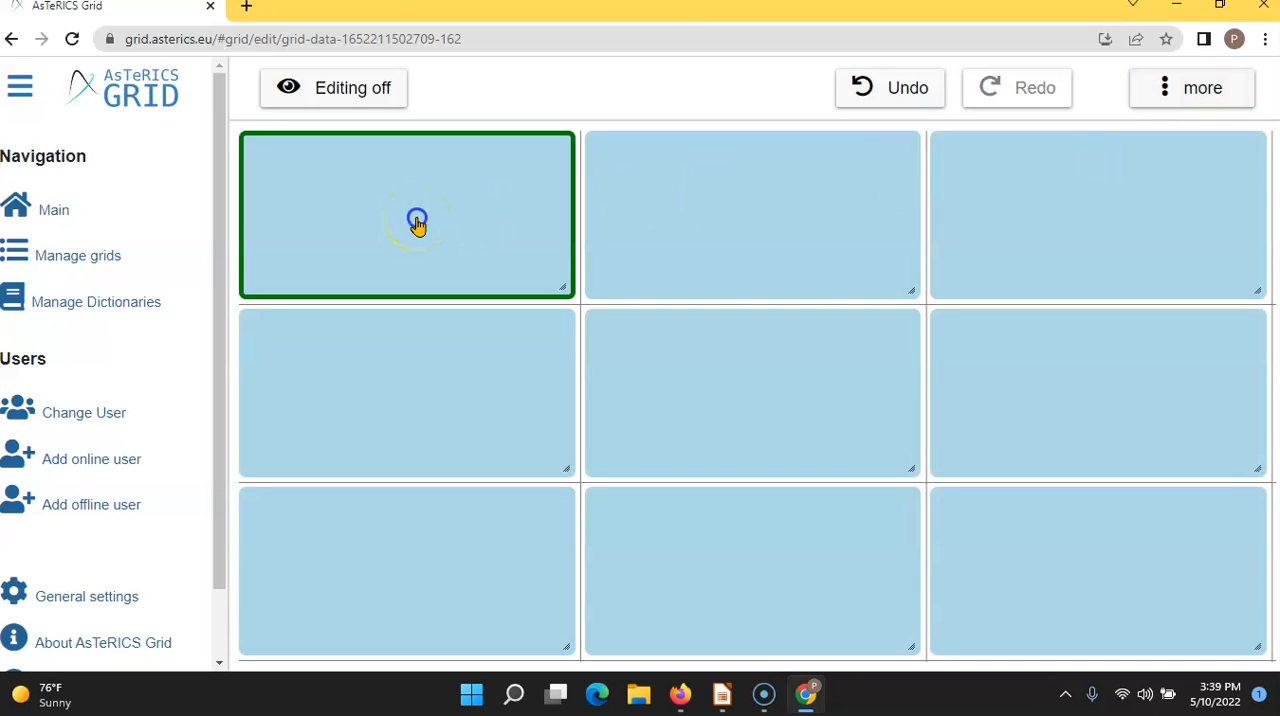
{"action": "right_click", "coordinate": [418, 226]}
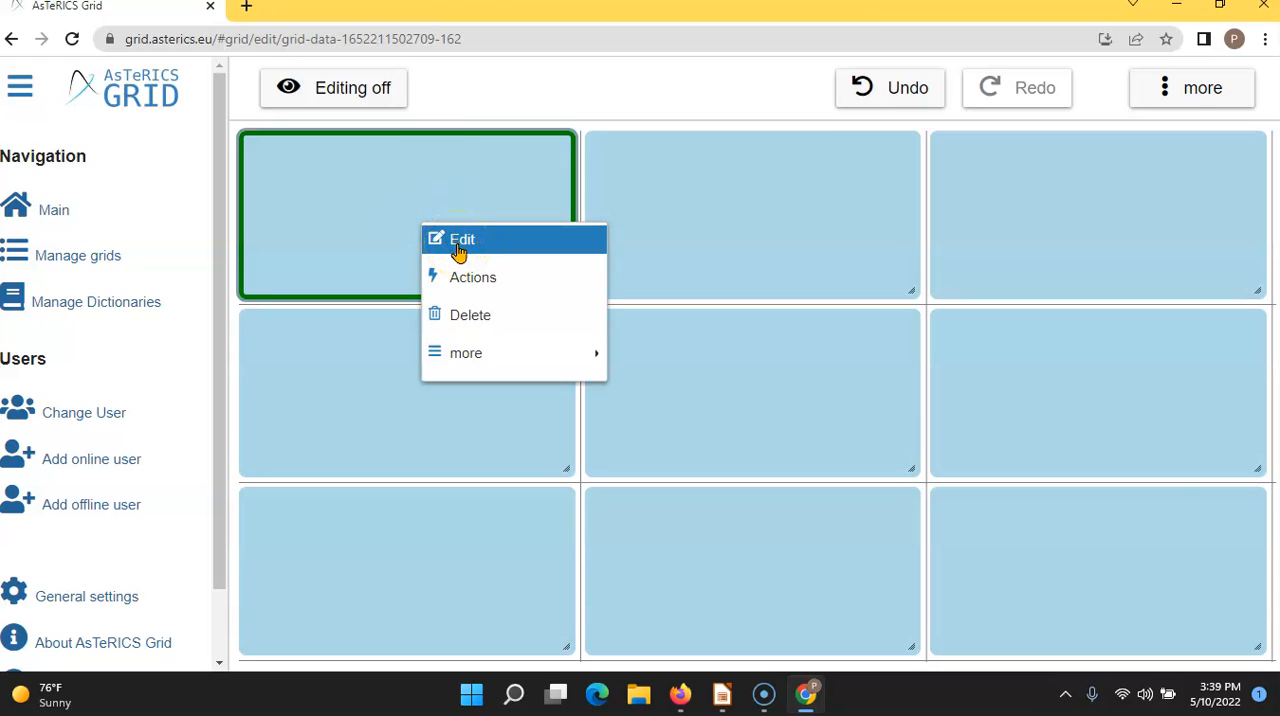
{"action": "left_click", "coordinate": [429, 168]}
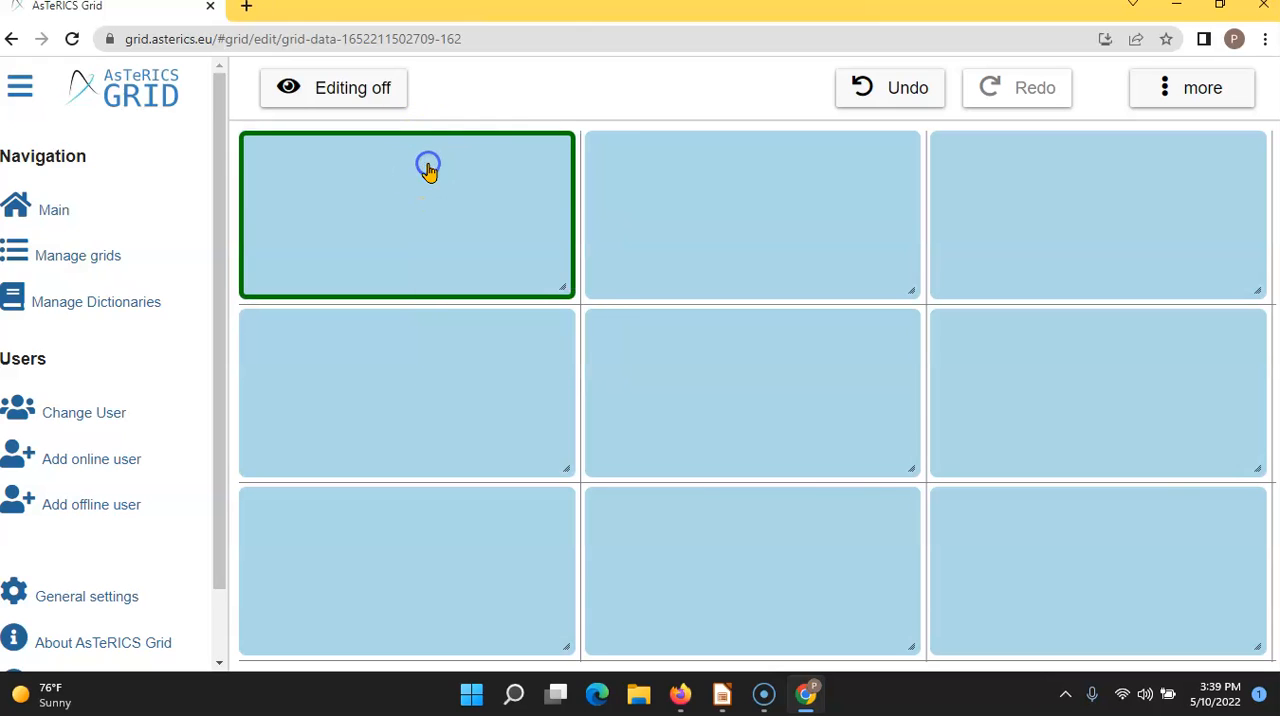
{"action": "left_click", "coordinate": [1205, 88]}
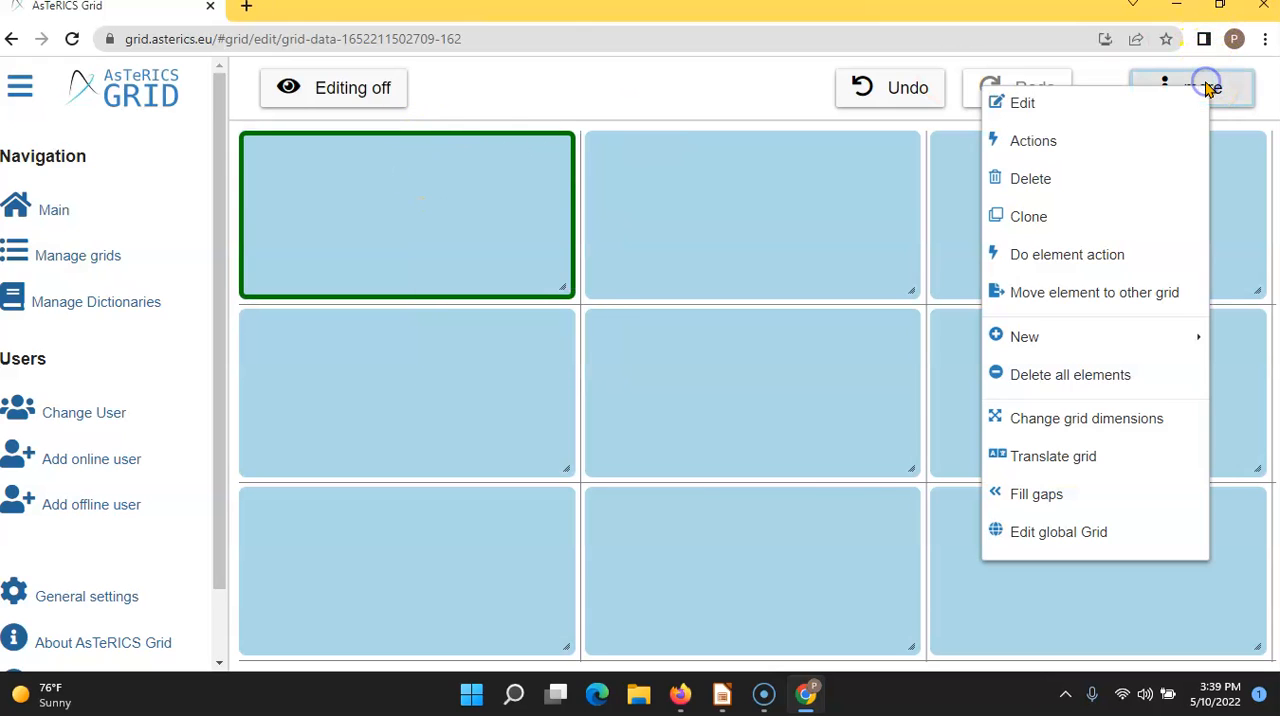
{"action": "left_click", "coordinate": [1095, 108]}
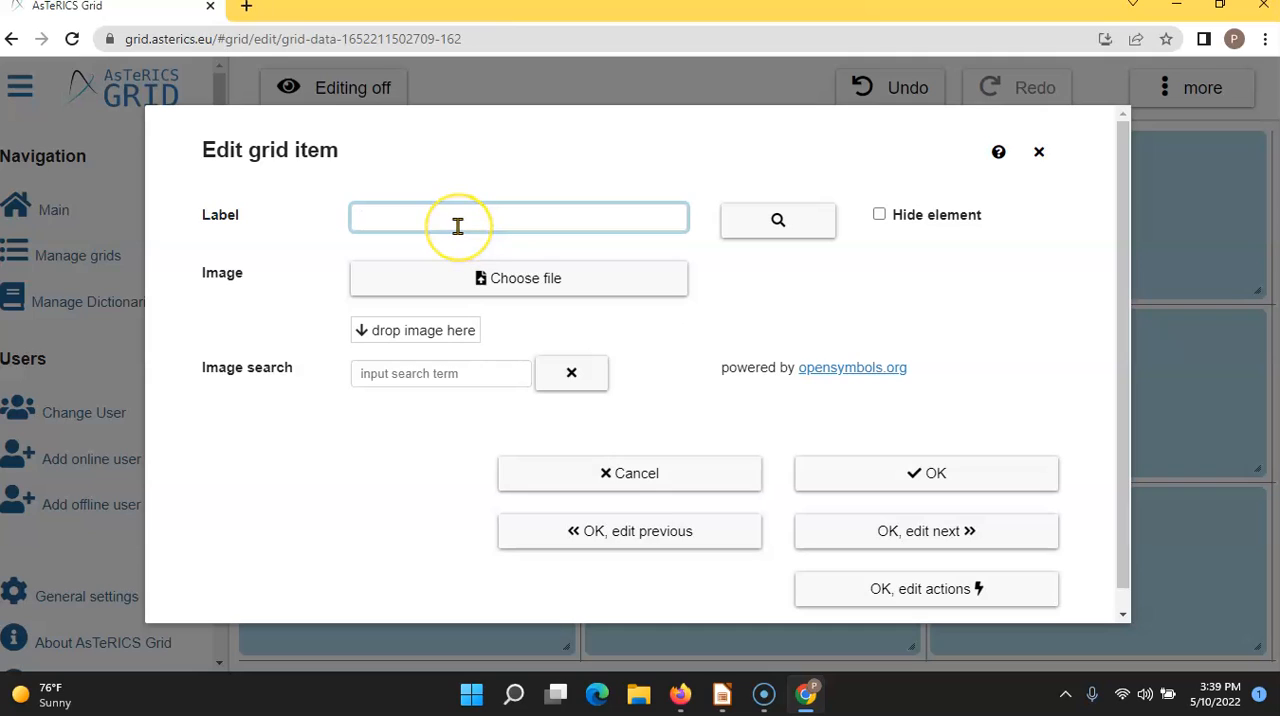
{"action": "type", "text": "Sunny"}
{"action": "left_click", "coordinate": [758, 226]}
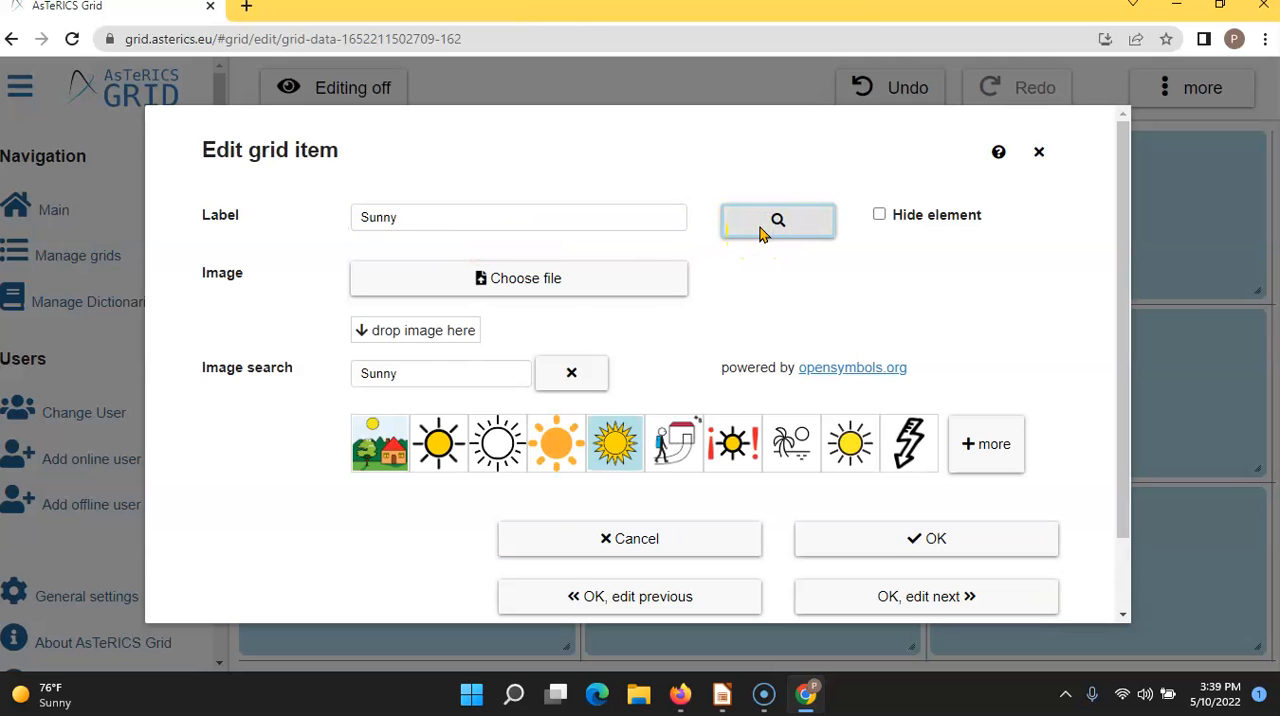
{"action": "left_click", "coordinate": [382, 452]}
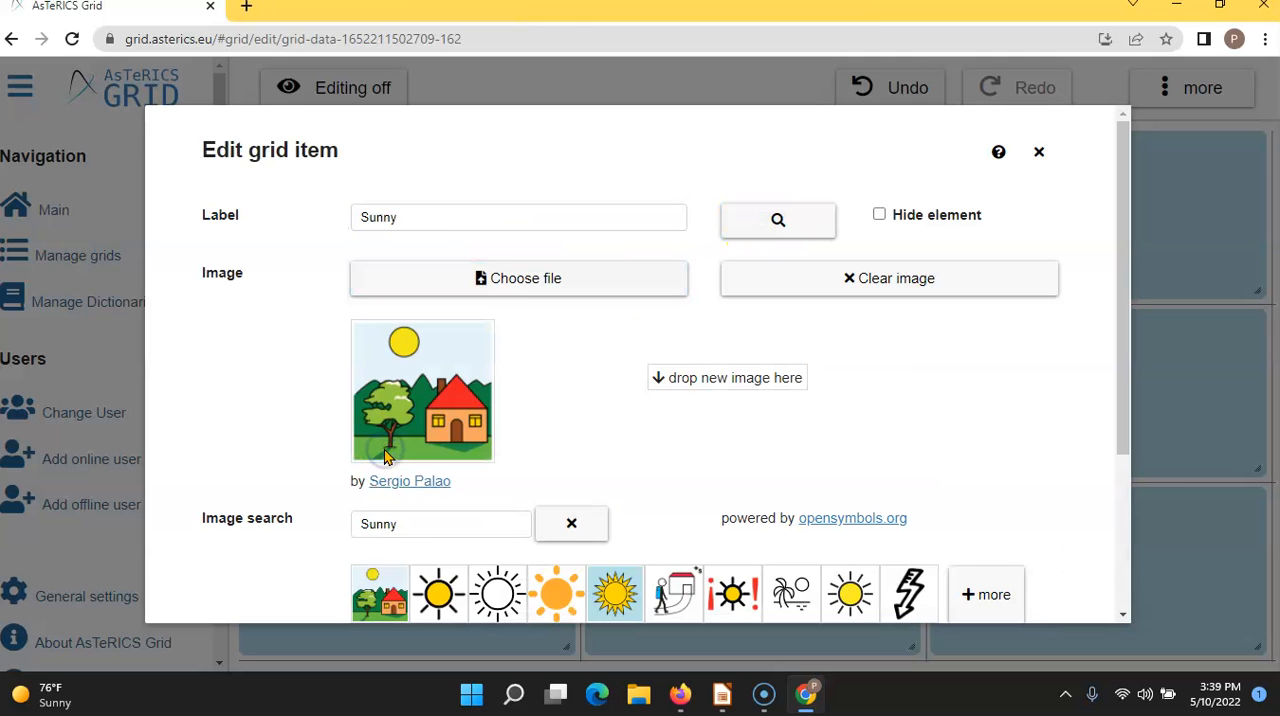
{"action": "left_click_drag", "start_coordinate": [1123, 360], "coordinate": [1123, 534]}
{"action": "left_click", "coordinate": [1020, 523]}
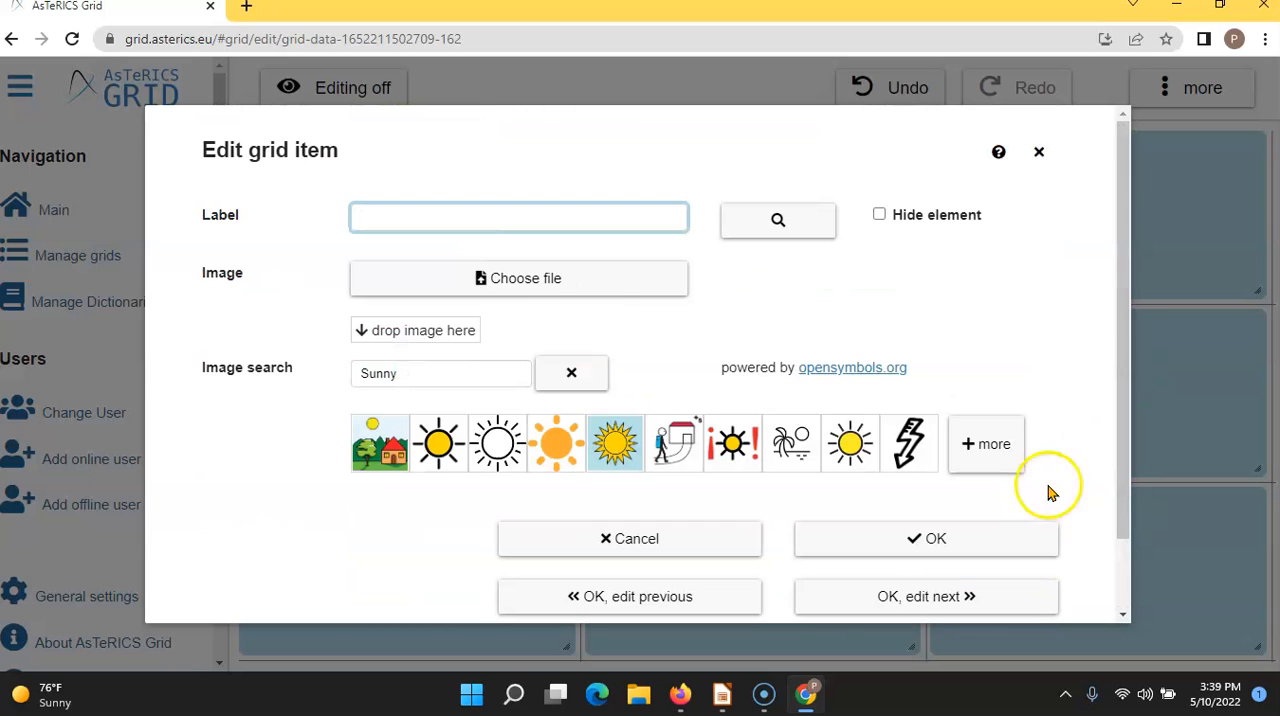
- Label the second element "Rainy", give it the picture of rain clouds over a house and tree, and confirm
{"action": "left_click", "coordinate": [444, 213]}
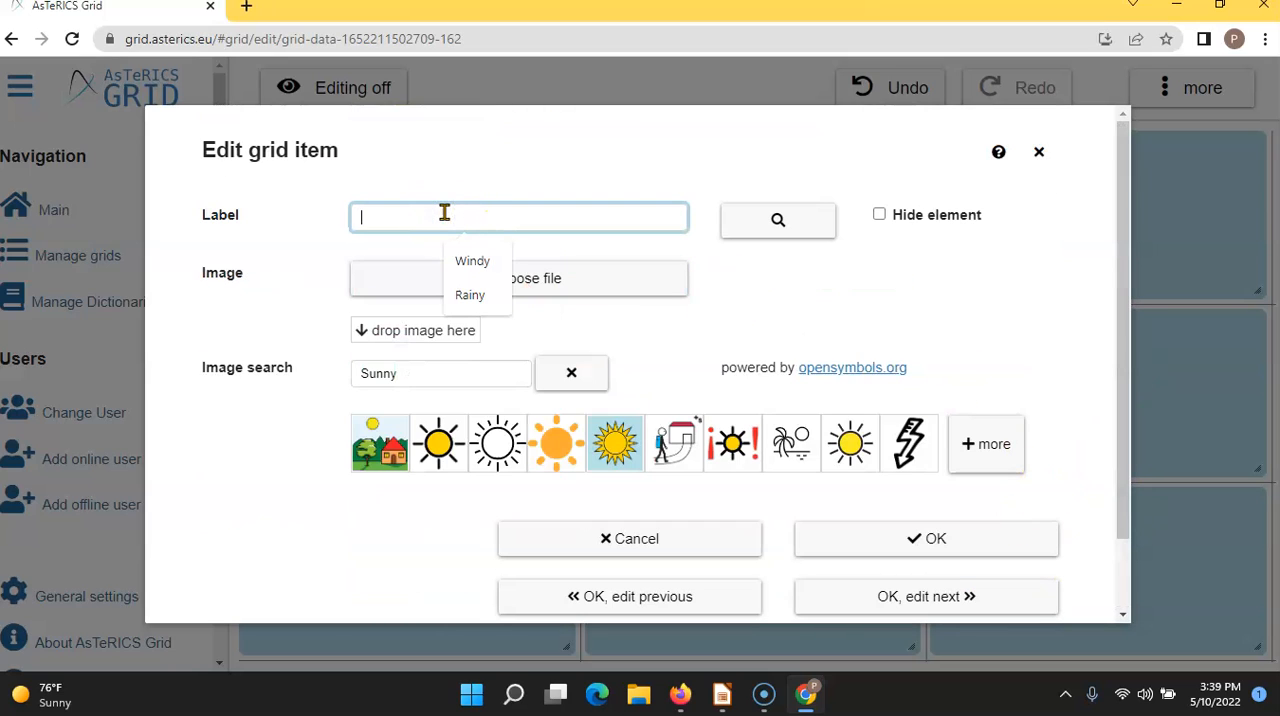
{"action": "left_click", "coordinate": [486, 295]}
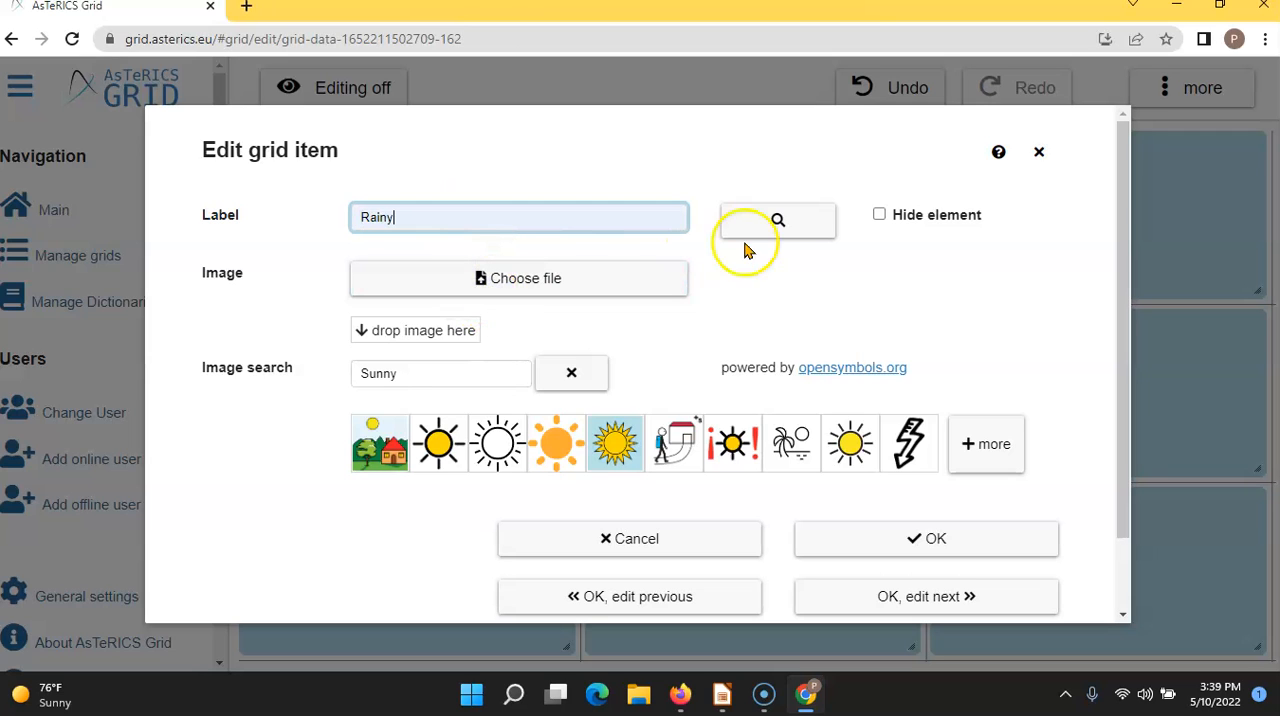
{"action": "left_click", "coordinate": [768, 220]}
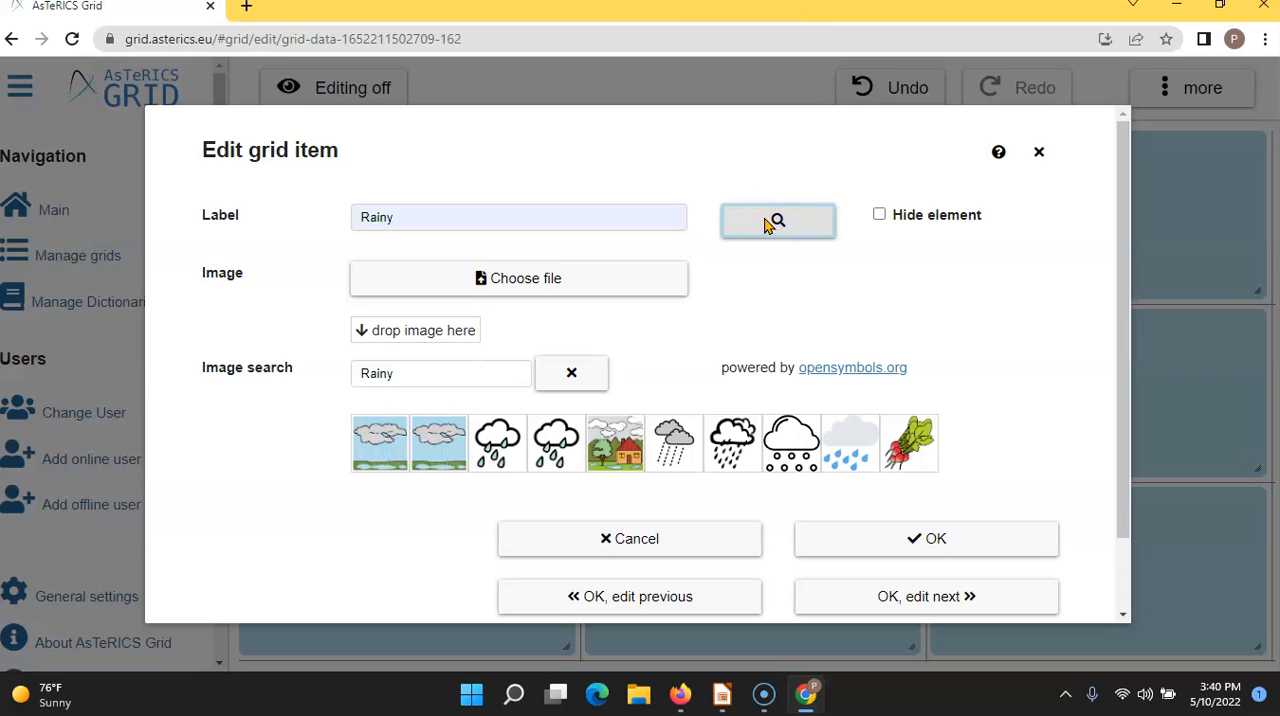
{"action": "left_click", "coordinate": [610, 441]}
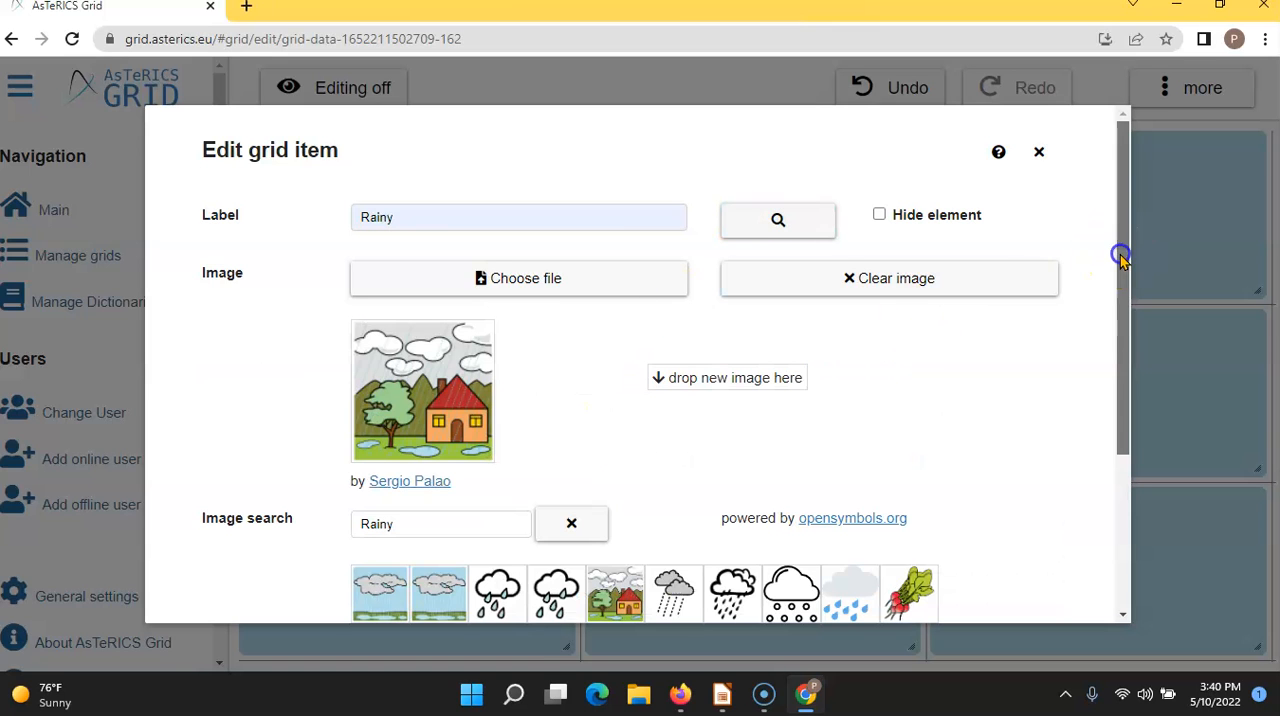
{"action": "left_click_drag", "start_coordinate": [1120, 251], "coordinate": [1115, 450]}
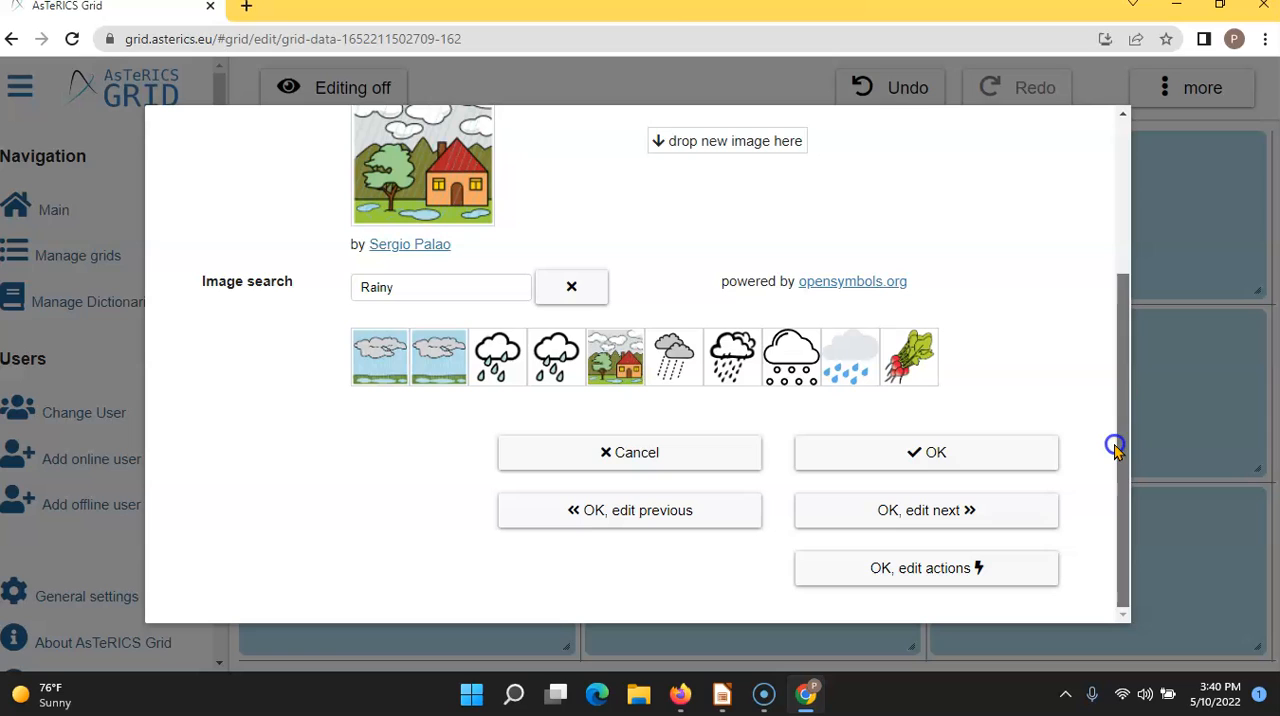
{"action": "left_click", "coordinate": [978, 453]}
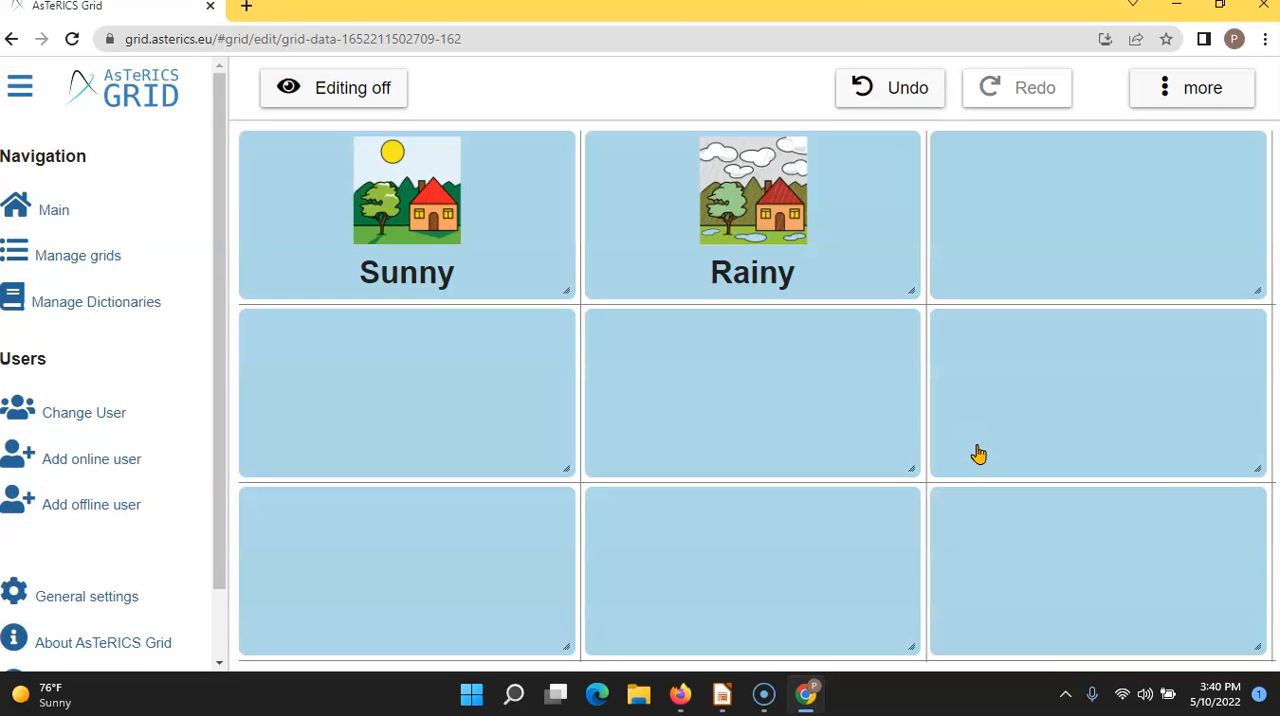
- Add a "Speak custom text" action to the Sunny element
{"action": "left_click", "coordinate": [877, 270]}
{"action": "left_click", "coordinate": [497, 258]}
{"action": "left_click", "coordinate": [497, 252]}
{"action": "left_click", "coordinate": [1158, 80]}
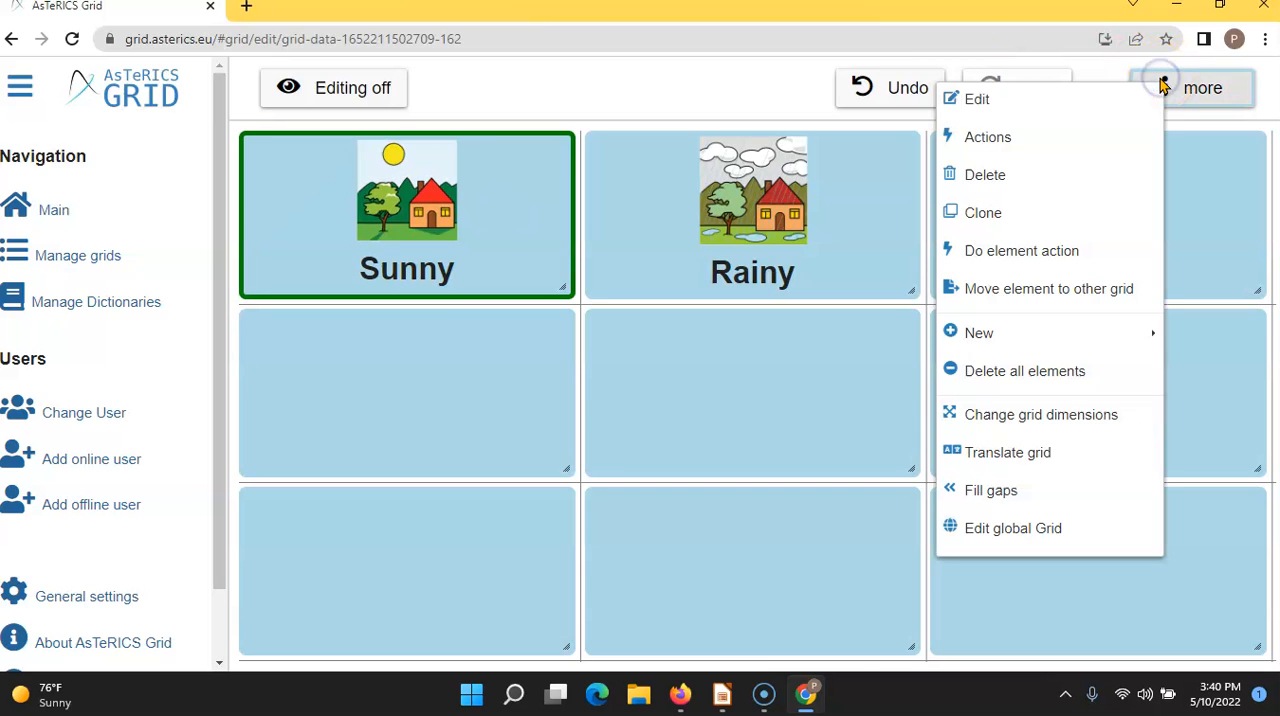
{"action": "left_click", "coordinate": [1057, 141]}
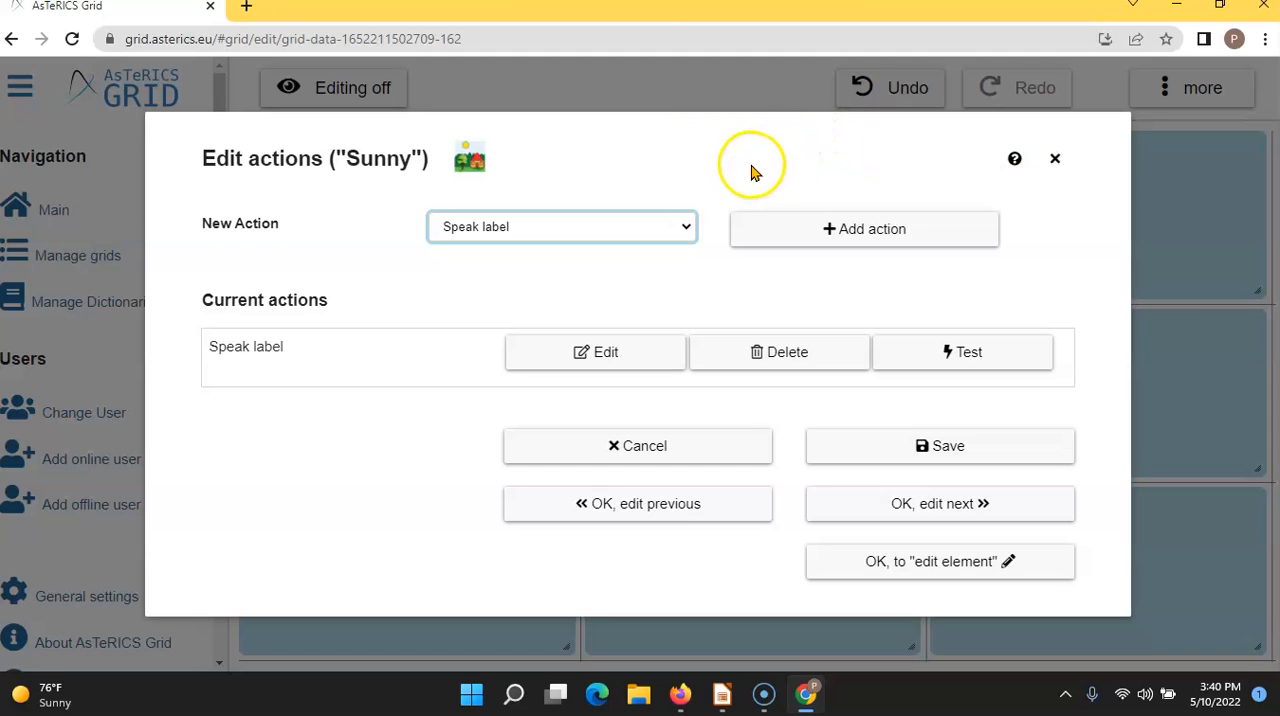
{"action": "left_click", "coordinate": [686, 232]}
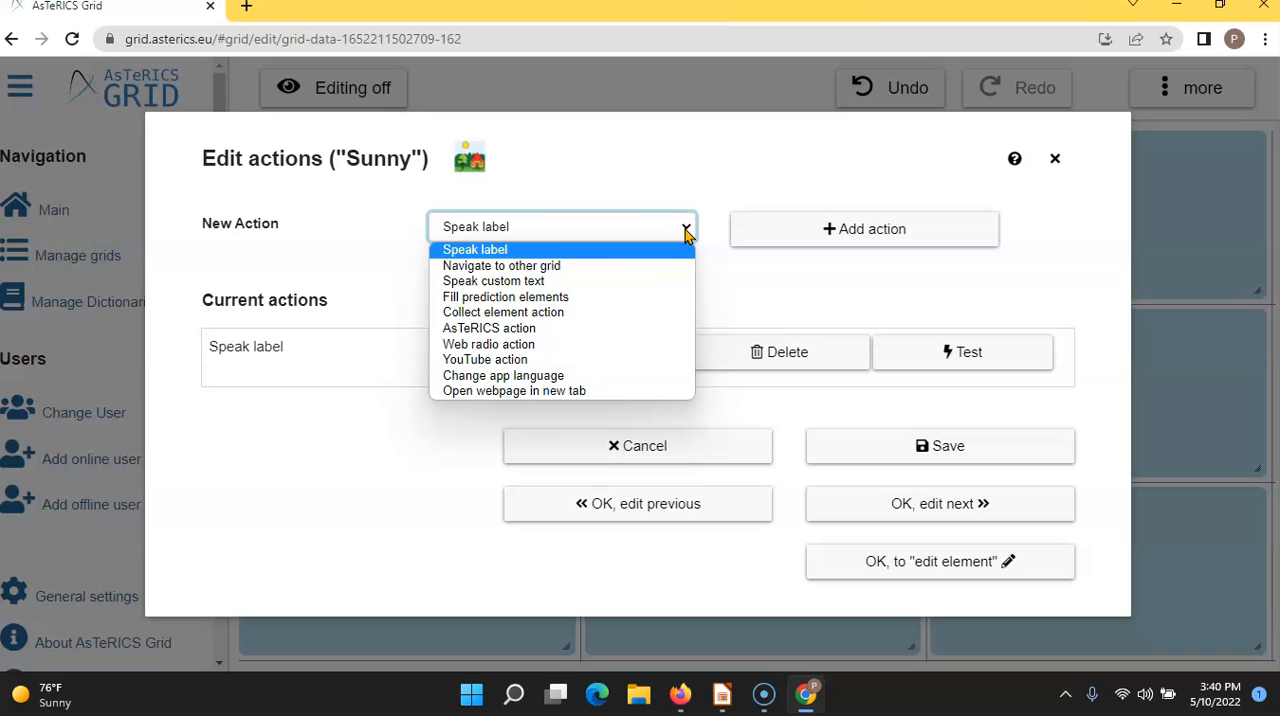
{"action": "left_click", "coordinate": [608, 281]}
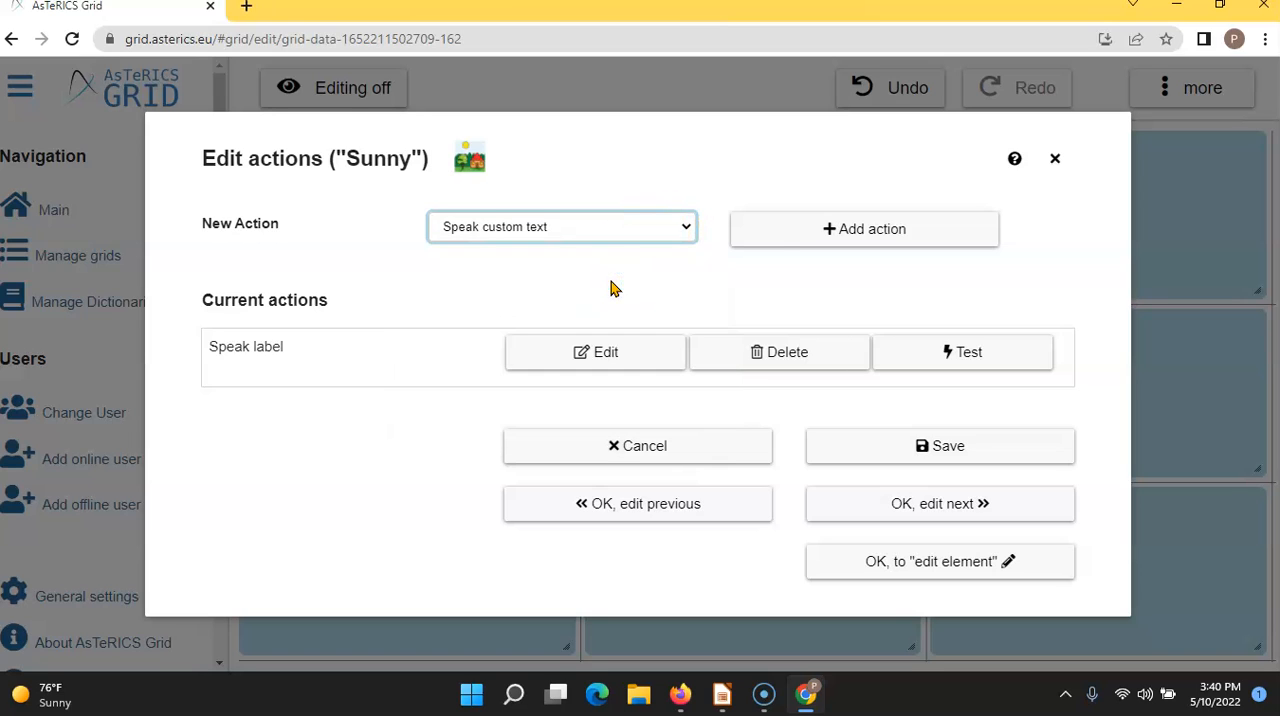
{"action": "left_click", "coordinate": [803, 243]}
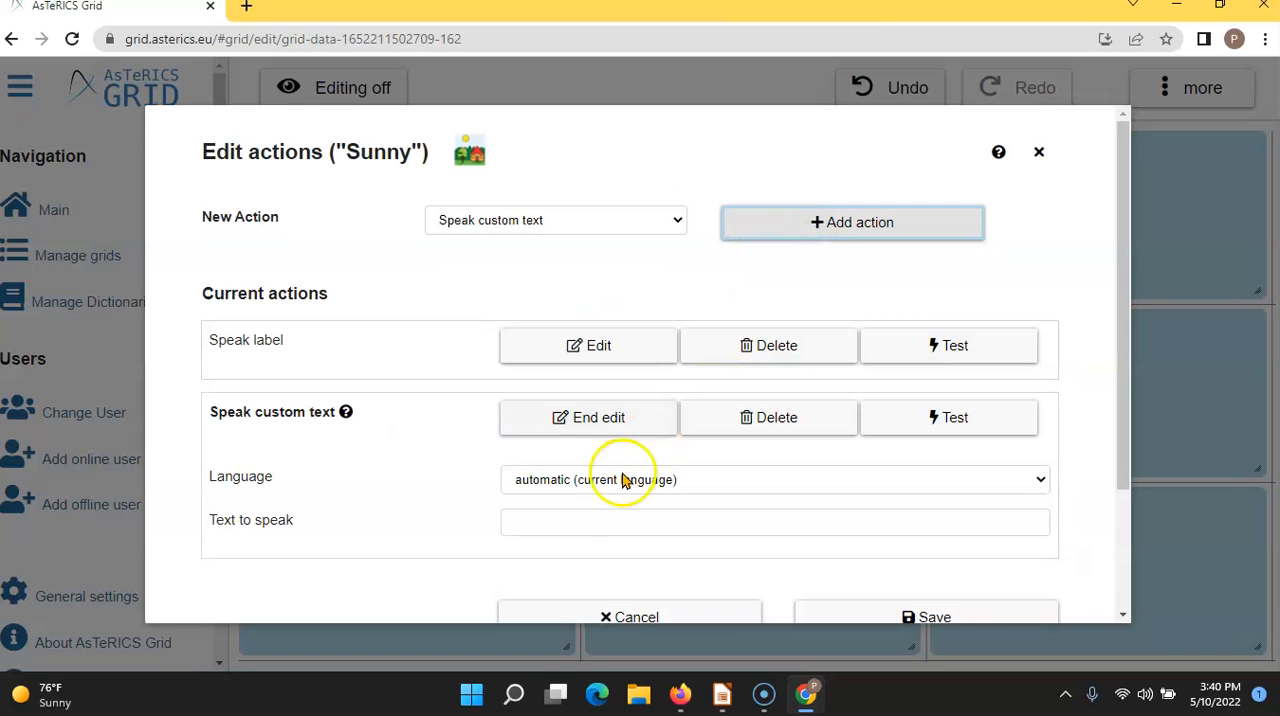
- Set the custom text to speak to "It is sunny outside" and save the Sunny element's actions
{"action": "left_click", "coordinate": [568, 528]}
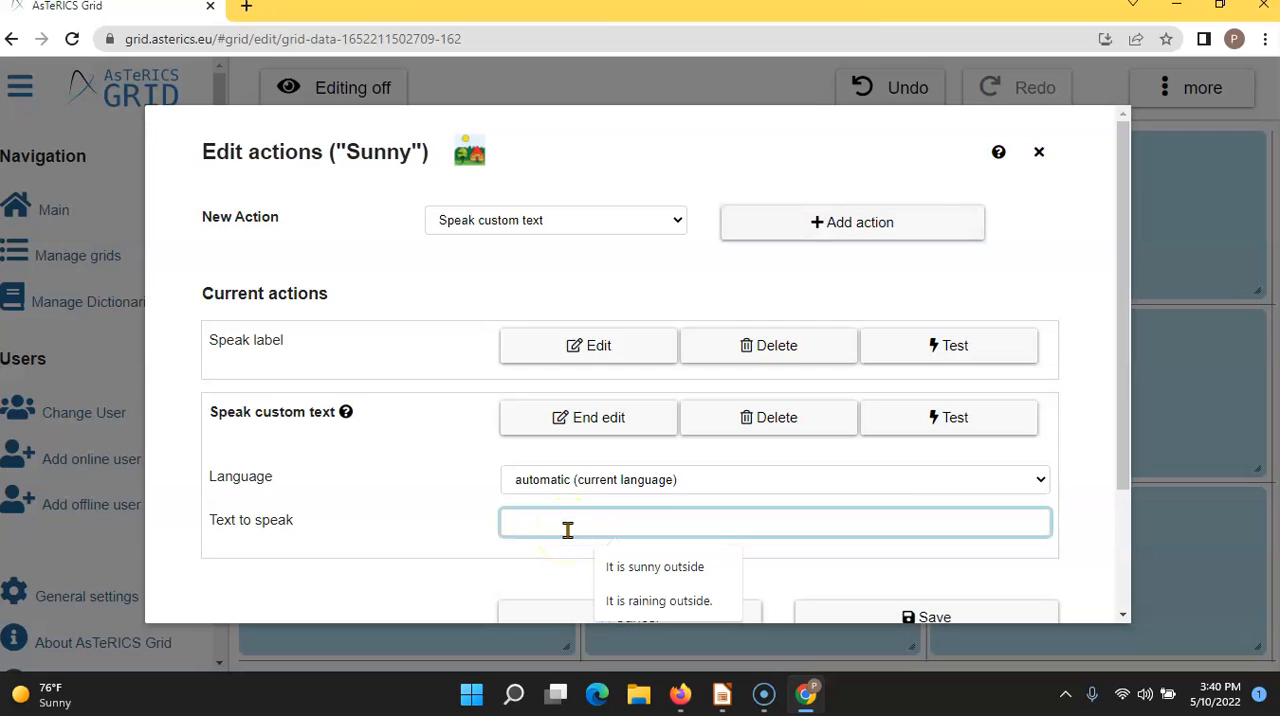
{"action": "left_click", "coordinate": [636, 567]}
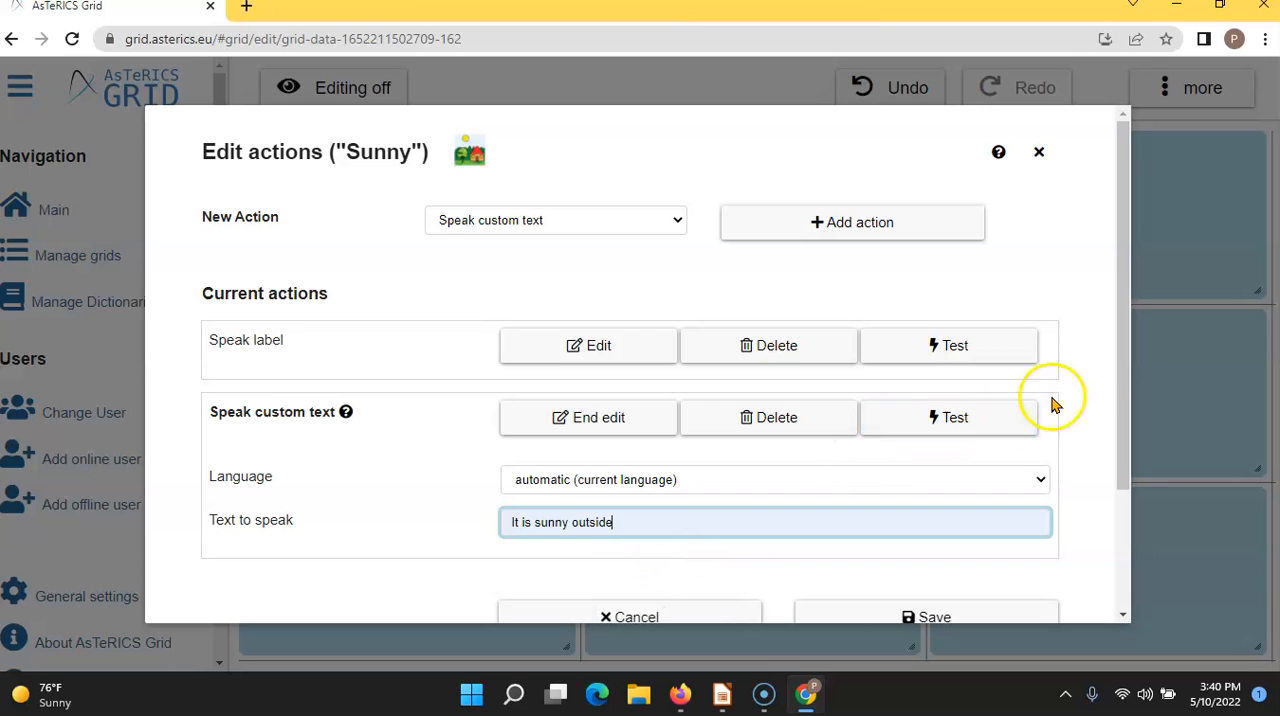
{"action": "left_click_drag", "start_coordinate": [1123, 357], "coordinate": [1117, 449]}
{"action": "left_click", "coordinate": [932, 487]}
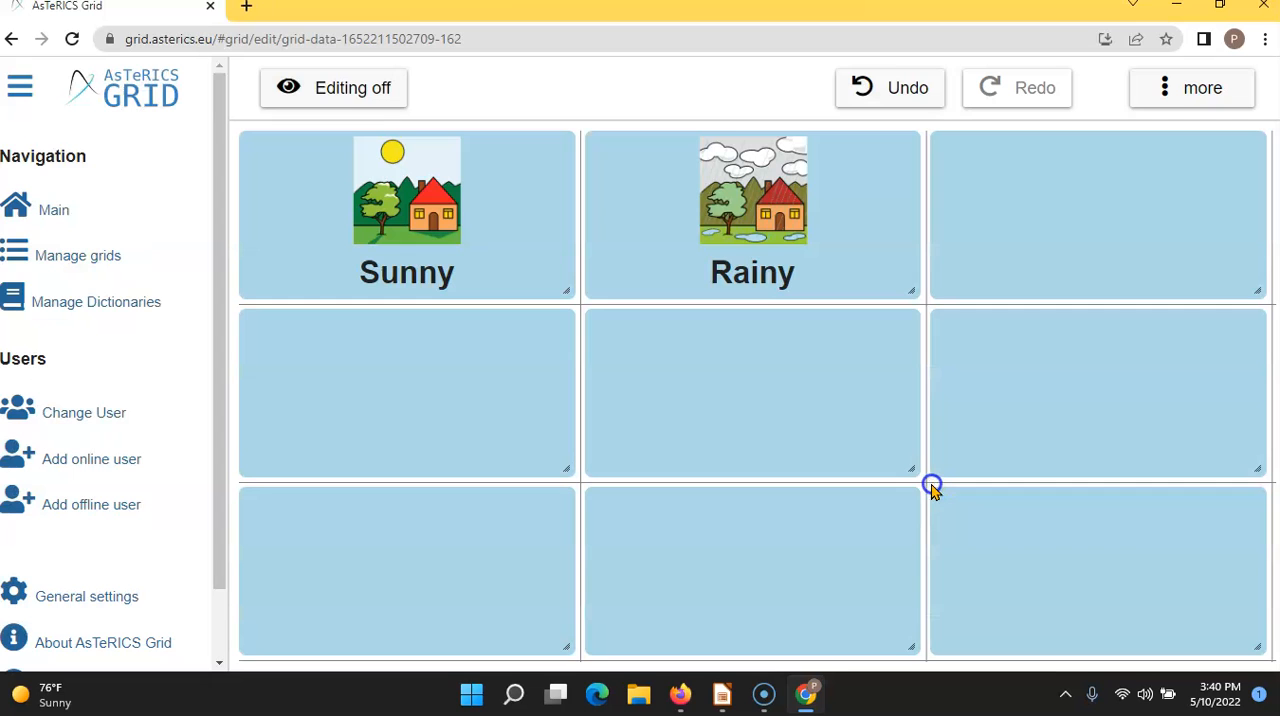
- Turn grid editing off and try out the Sunny element
{"action": "left_click", "coordinate": [350, 95]}
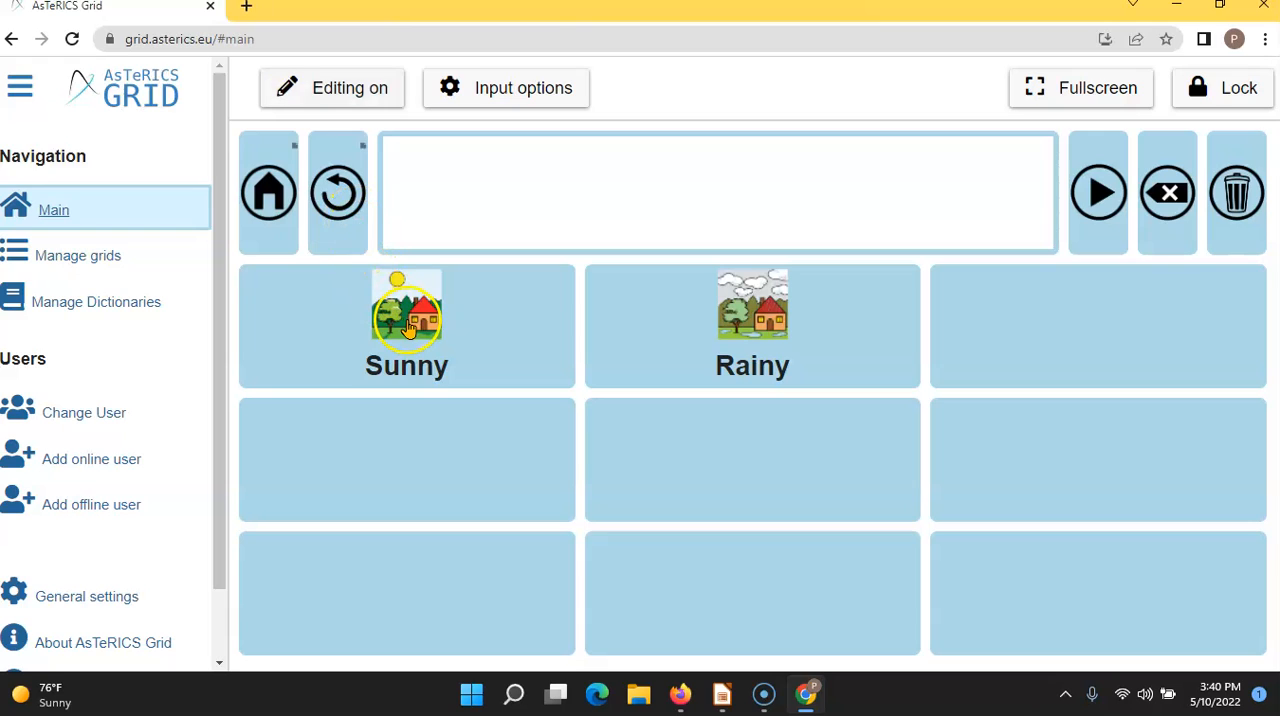
{"action": "left_click", "coordinate": [408, 328]}
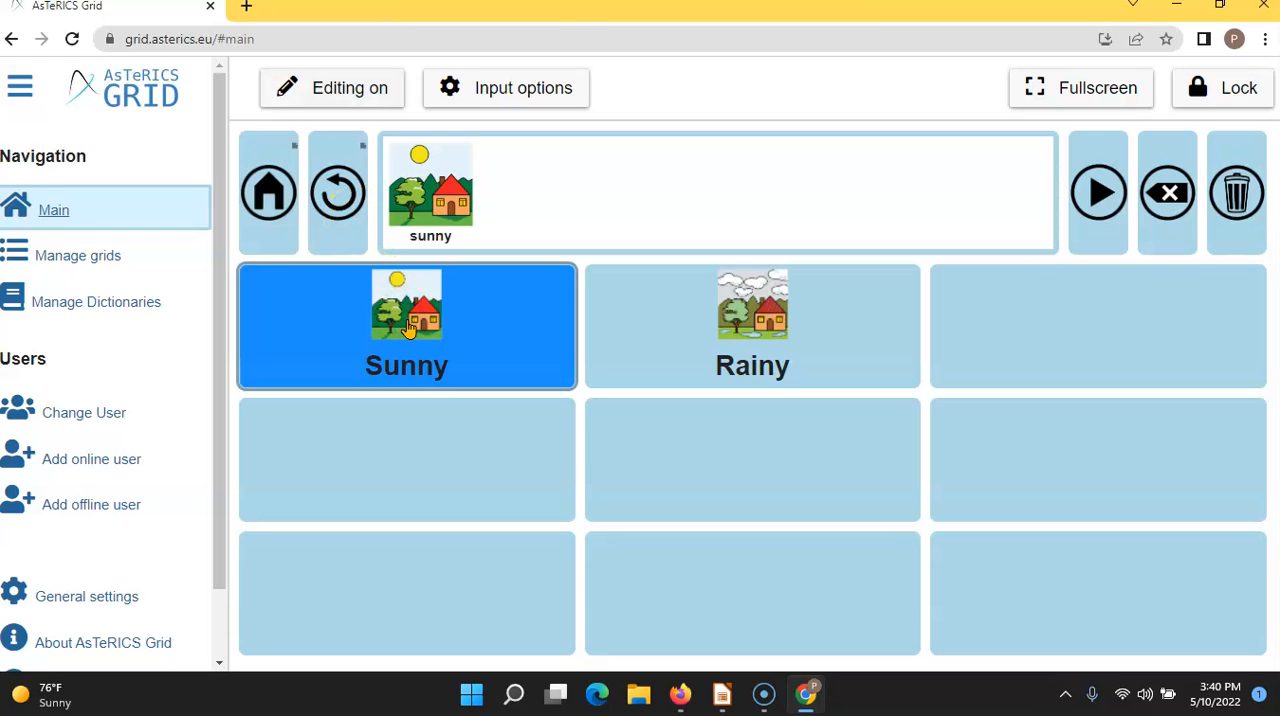